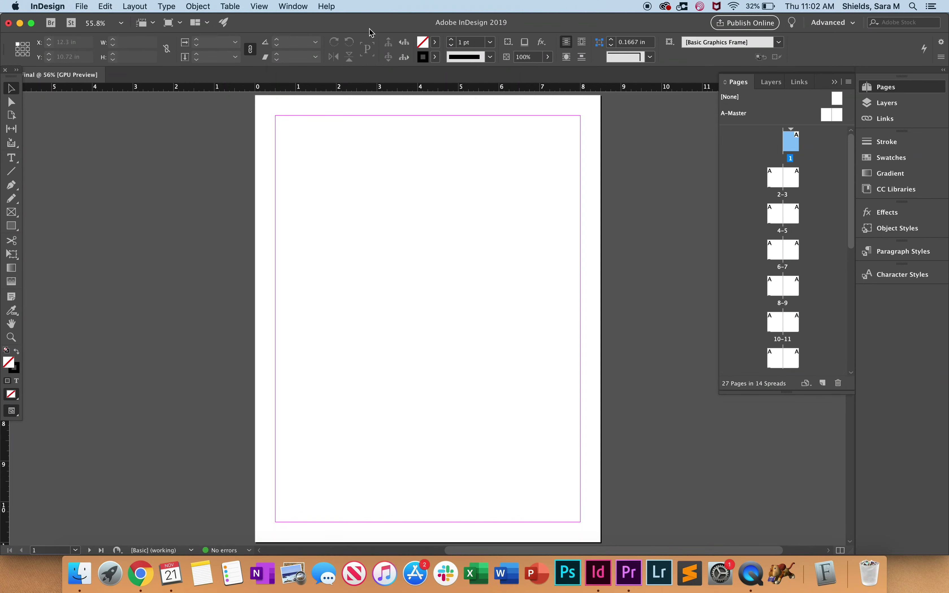
Draw a rectangle graphics frame covering the whole cover page out to the bleed.
{"action": "scroll", "coordinate": [352, 255], "scroll_direction": "down", "scroll_amount": 15}
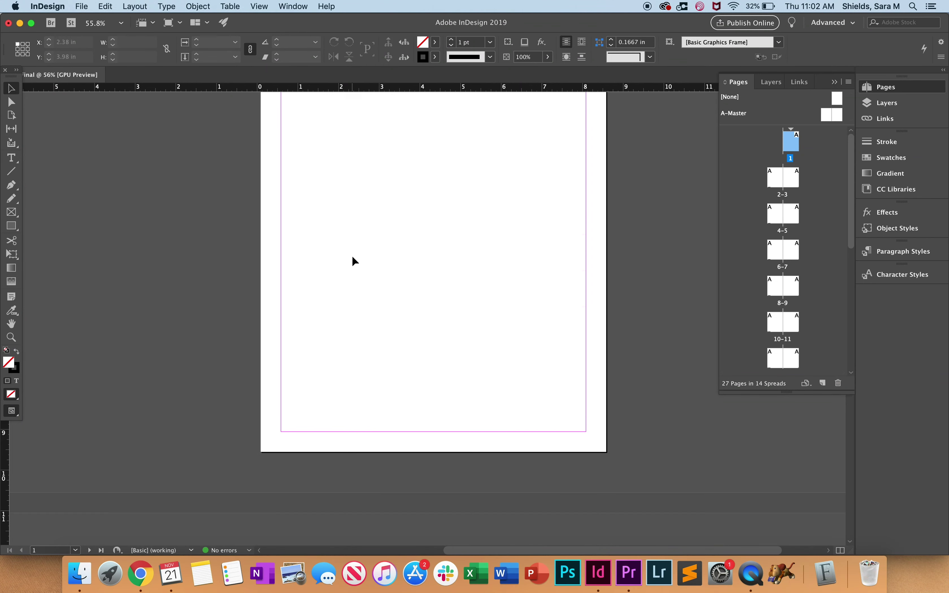
{"action": "scroll", "coordinate": [353, 257], "scroll_direction": "up", "scroll_amount": 15}
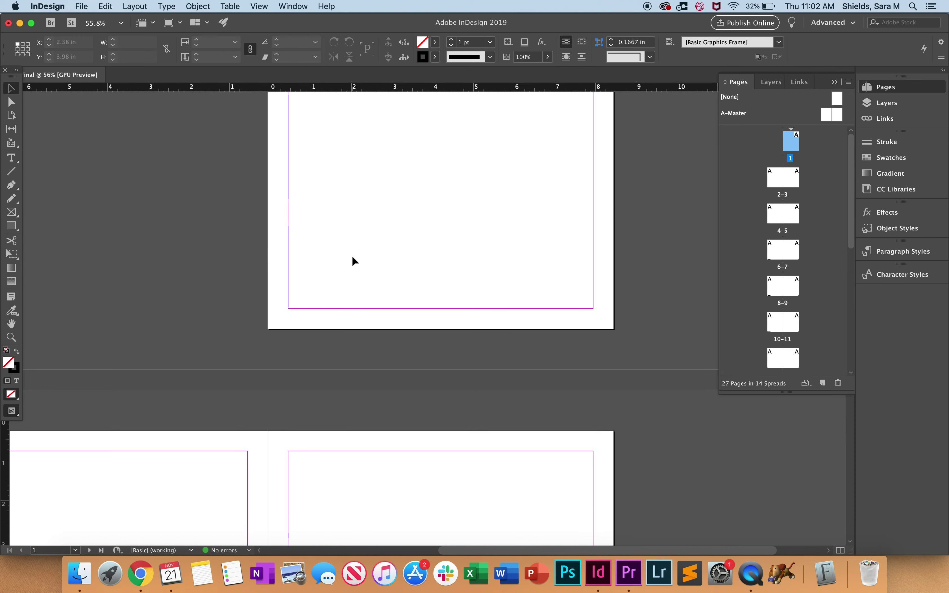
{"action": "scroll", "coordinate": [354, 260], "scroll_direction": "up", "scroll_amount": 1}
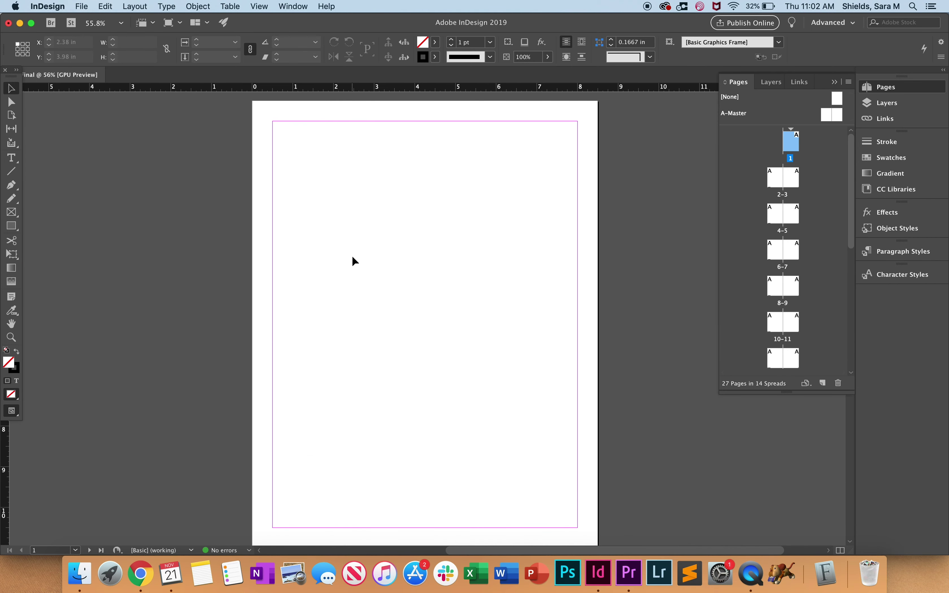
{"action": "scroll", "coordinate": [352, 257], "scroll_direction": "down", "scroll_amount": 20}
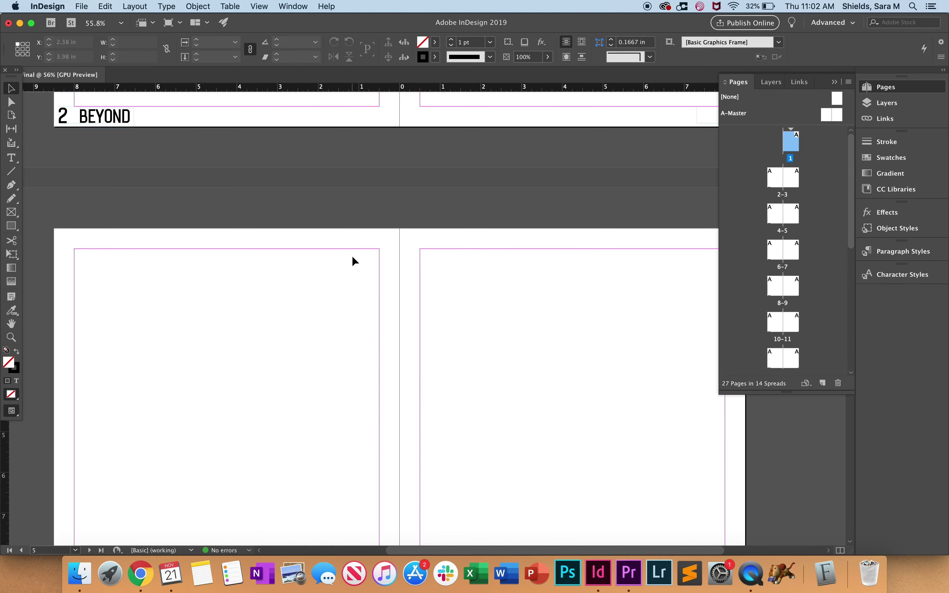
{"action": "scroll", "coordinate": [354, 261], "scroll_direction": "down", "scroll_amount": 10}
{"action": "key", "text": "shift+super+Page_Up"}
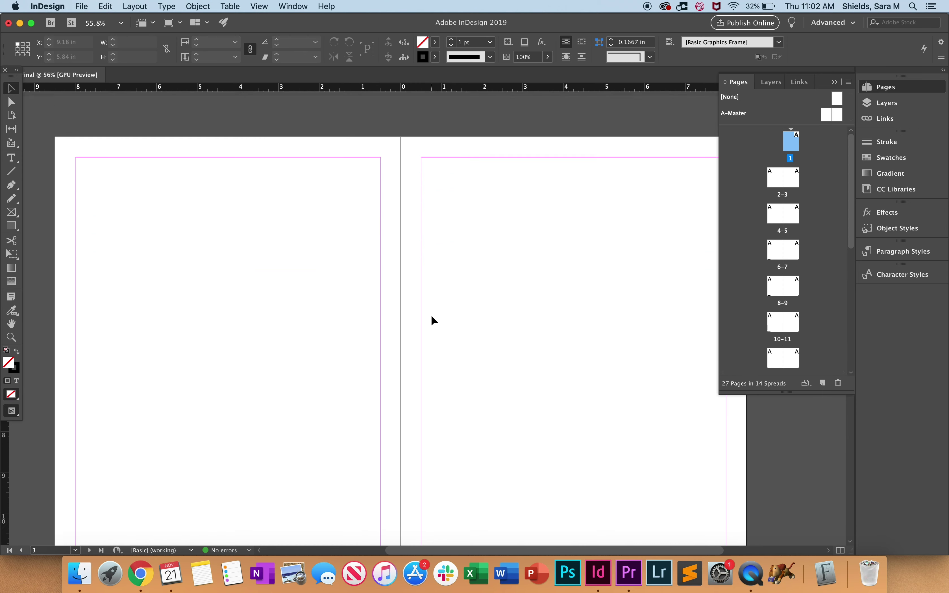
{"action": "scroll", "coordinate": [431, 316], "scroll_direction": "down", "scroll_amount": 1}
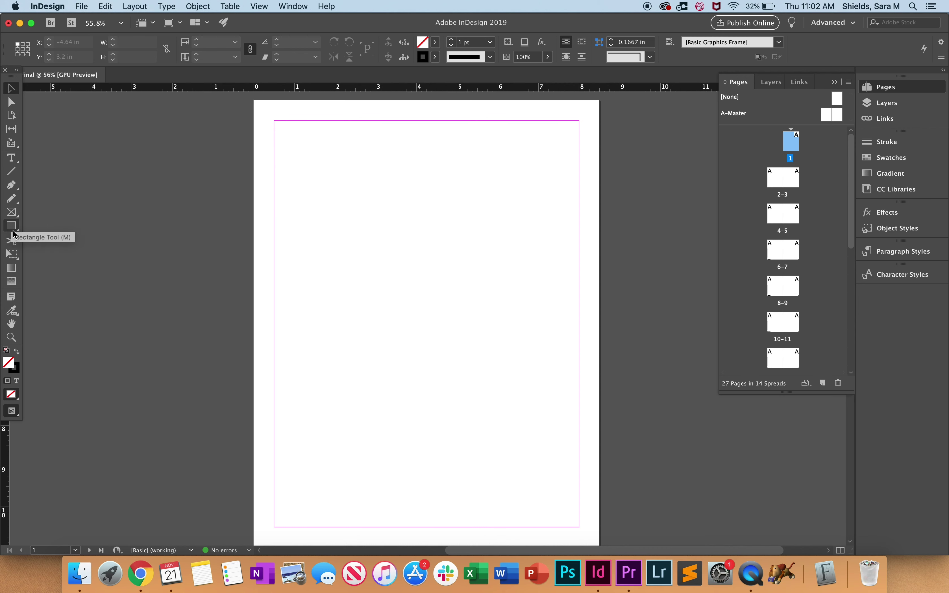
{"action": "left_click", "coordinate": [14, 216]}
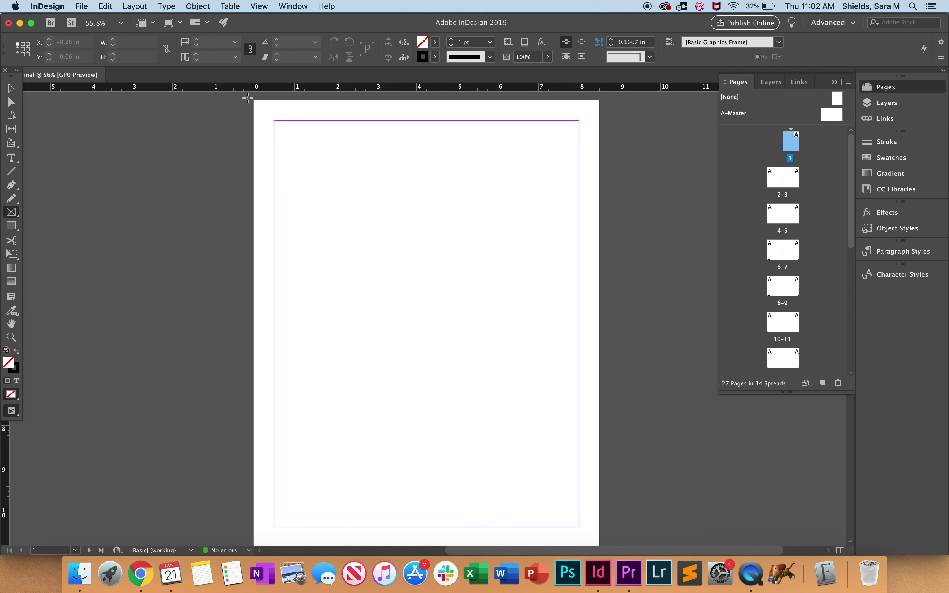
{"action": "left_click_drag", "start_coordinate": [250, 95], "coordinate": [606, 500]}
Place the astronaut-over-Earth photo nasa-Yj1M5riCKk4-unsplash.jpg into the cover frame.
{"action": "left_click", "coordinate": [82, 6]}
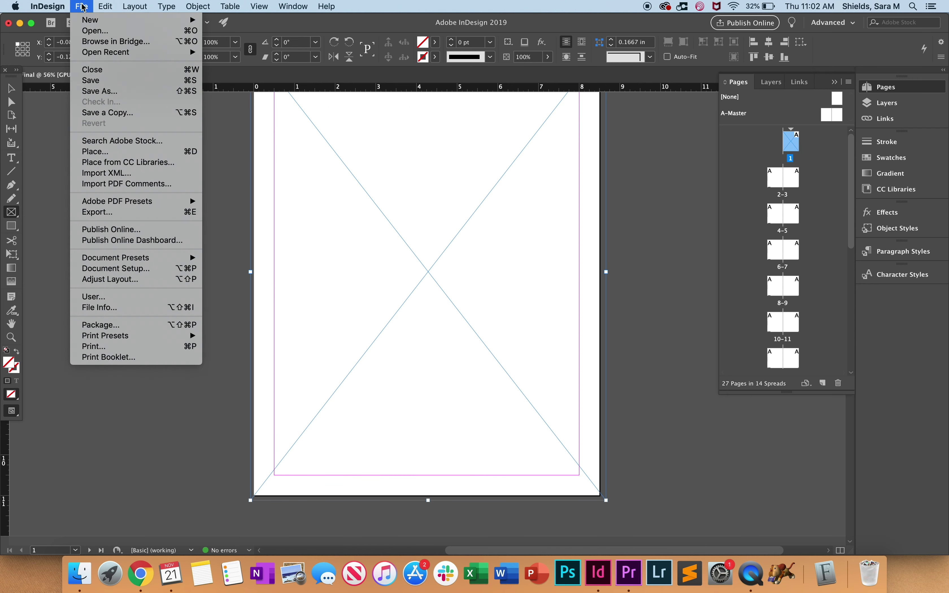
{"action": "left_click", "coordinate": [116, 152]}
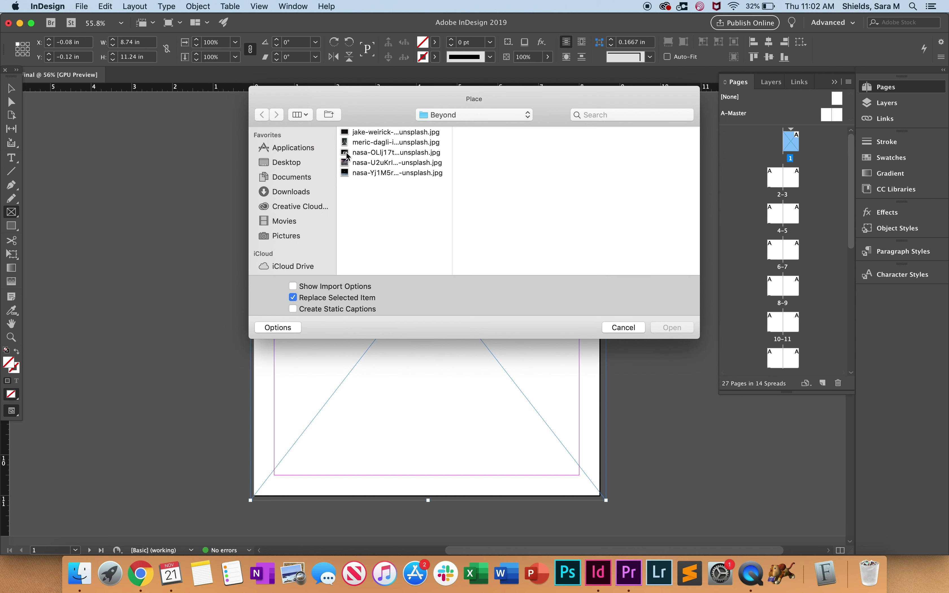
{"action": "left_click", "coordinate": [372, 173]}
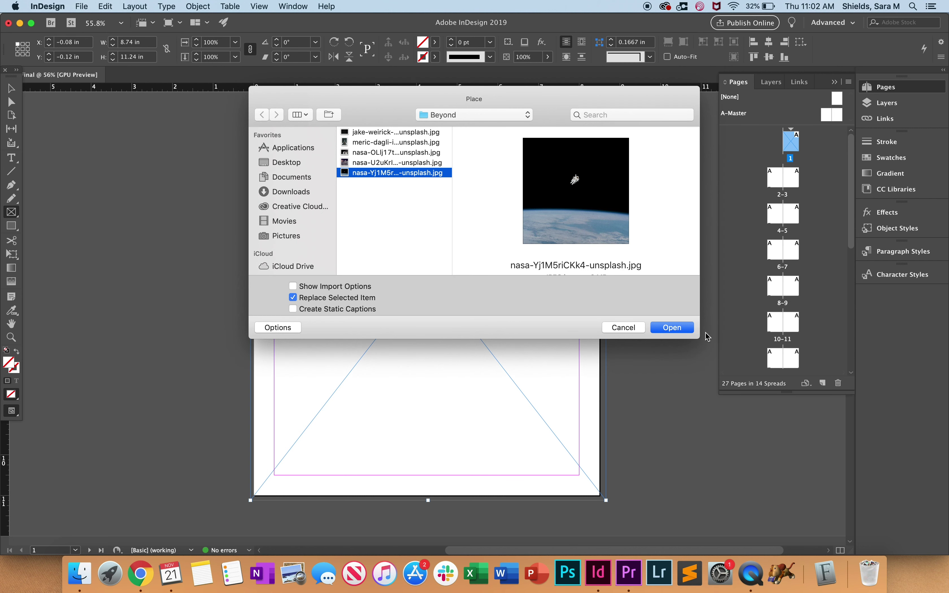
{"action": "left_click", "coordinate": [687, 331]}
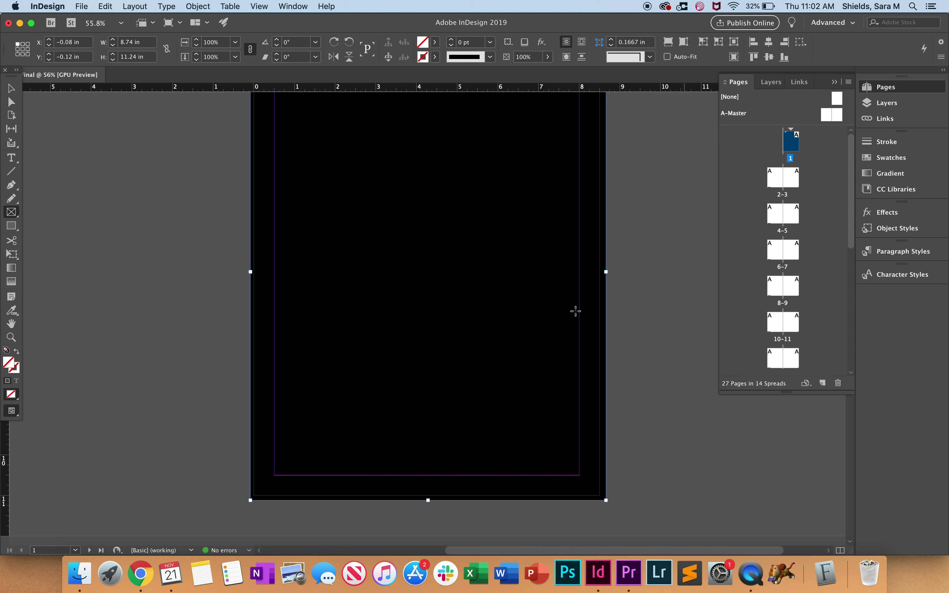
Fit the cover photo with Fill Frame Proportionally.
{"action": "key", "text": "v"}
{"action": "scroll", "coordinate": [402, 286], "scroll_direction": "up", "scroll_amount": 3}
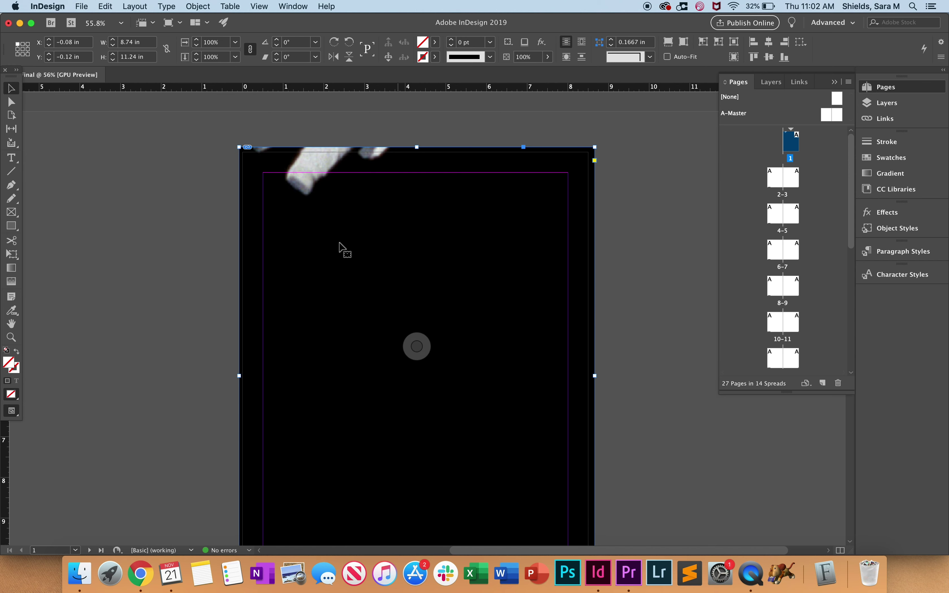
{"action": "right_click", "coordinate": [354, 209]}
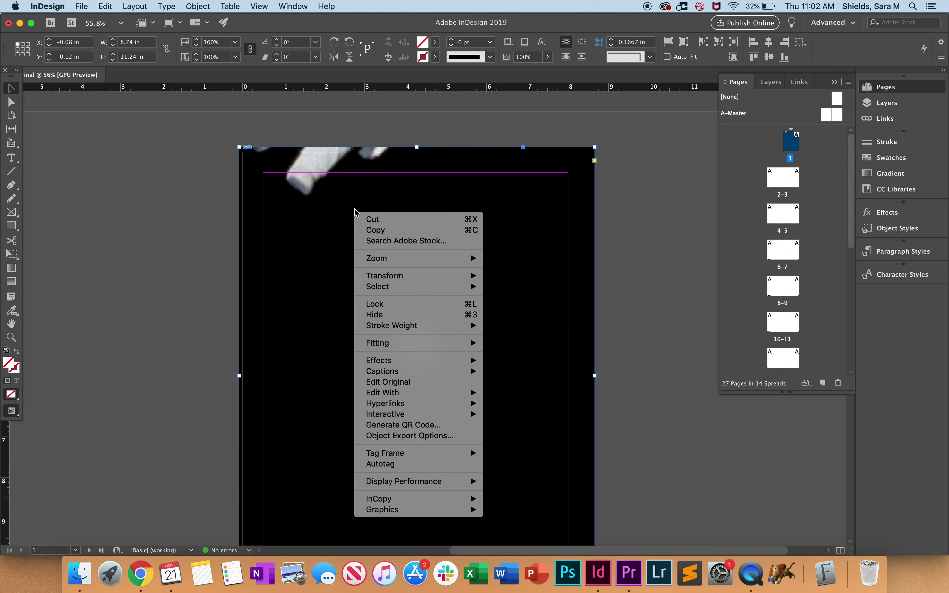
{"action": "mouse_move", "coordinate": [409, 342]}
{"action": "left_click", "coordinate": [523, 342]}
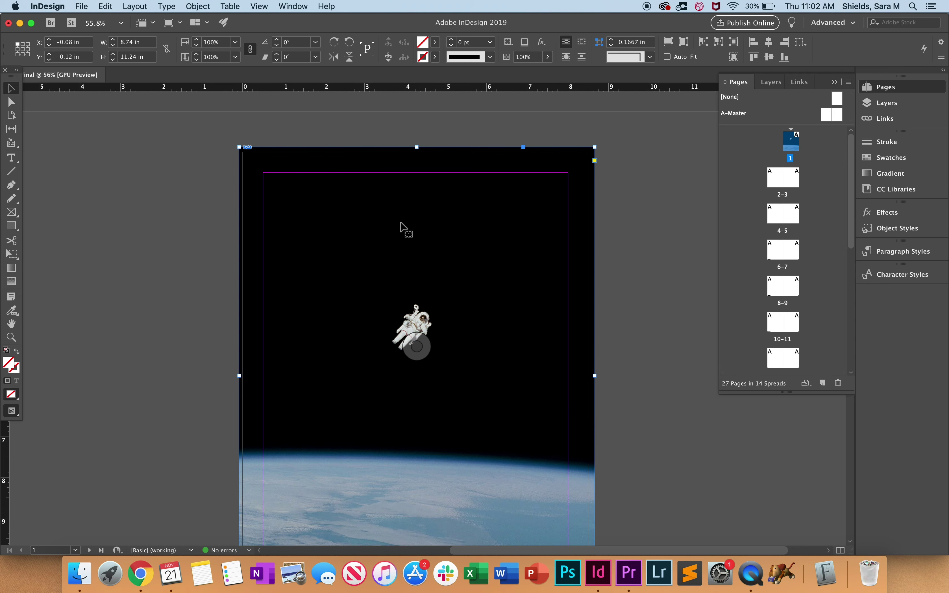
Draw a rectangle graphics frame spanning the entire 2-3 spread to the bleed.
{"action": "scroll", "coordinate": [156, 317], "scroll_direction": "down", "scroll_amount": 10}
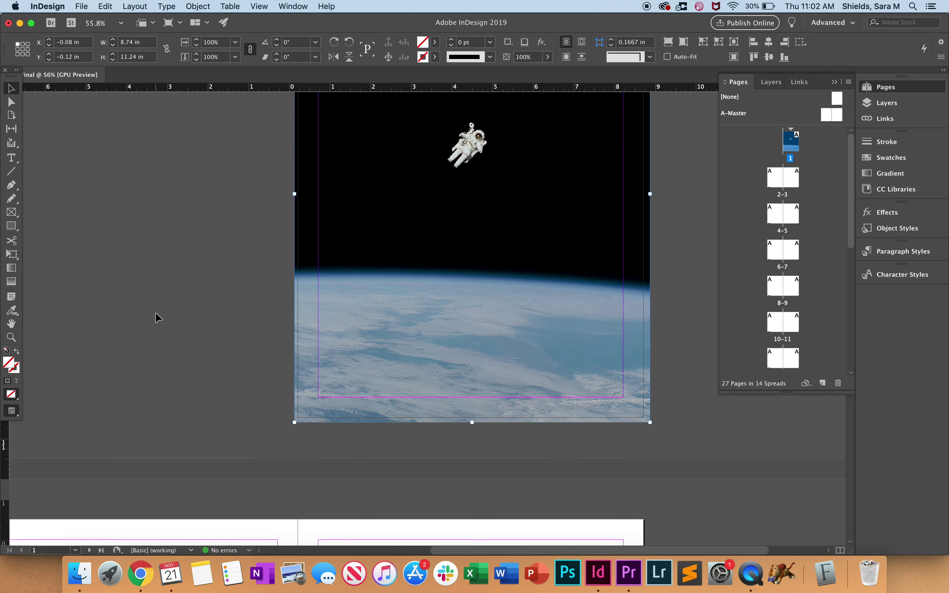
{"action": "scroll", "coordinate": [155, 316], "scroll_direction": "down", "scroll_amount": 7}
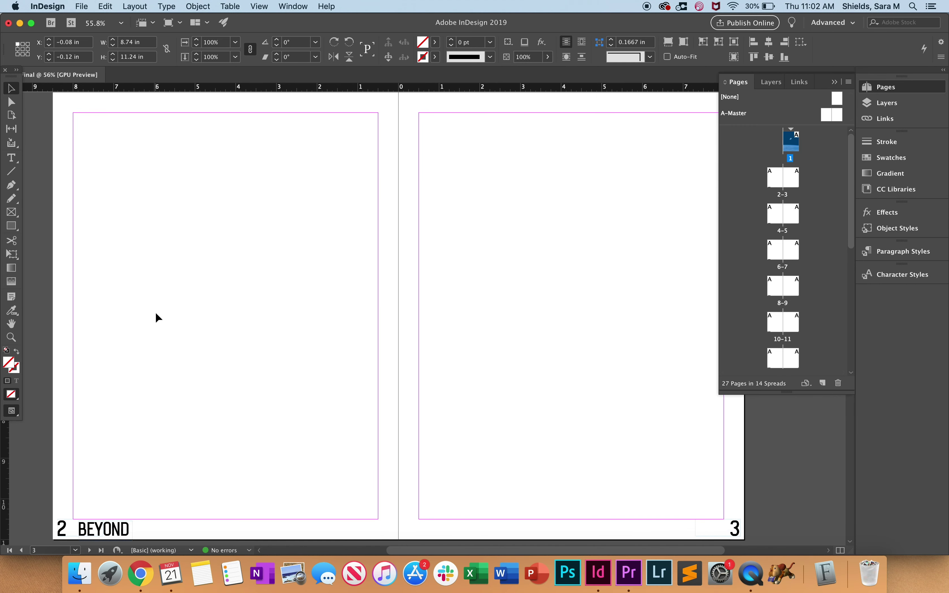
{"action": "left_click", "coordinate": [12, 212]}
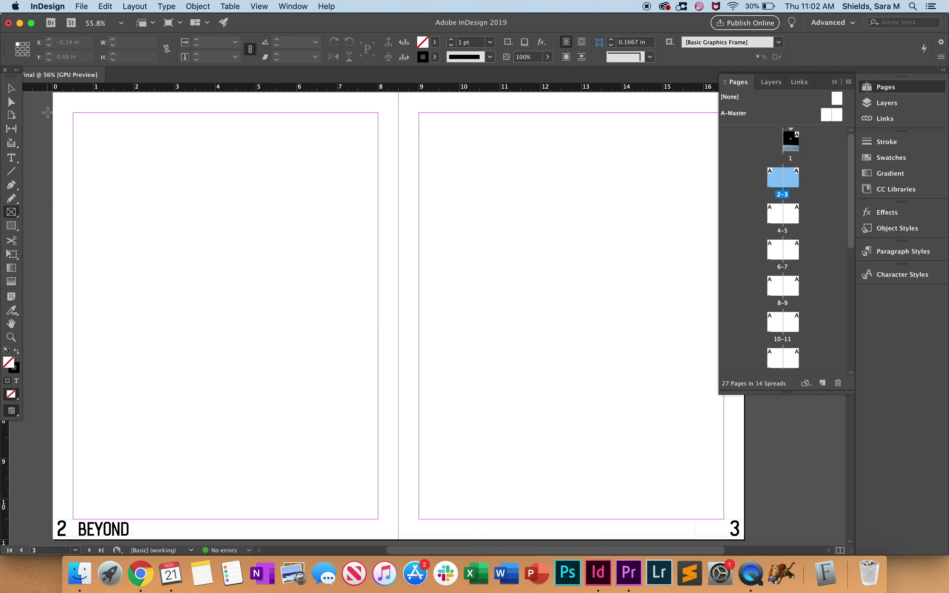
{"action": "scroll", "coordinate": [47, 113], "scroll_direction": "up", "scroll_amount": 1}
{"action": "left_click_drag", "start_coordinate": [50, 94], "coordinate": [750, 503]}
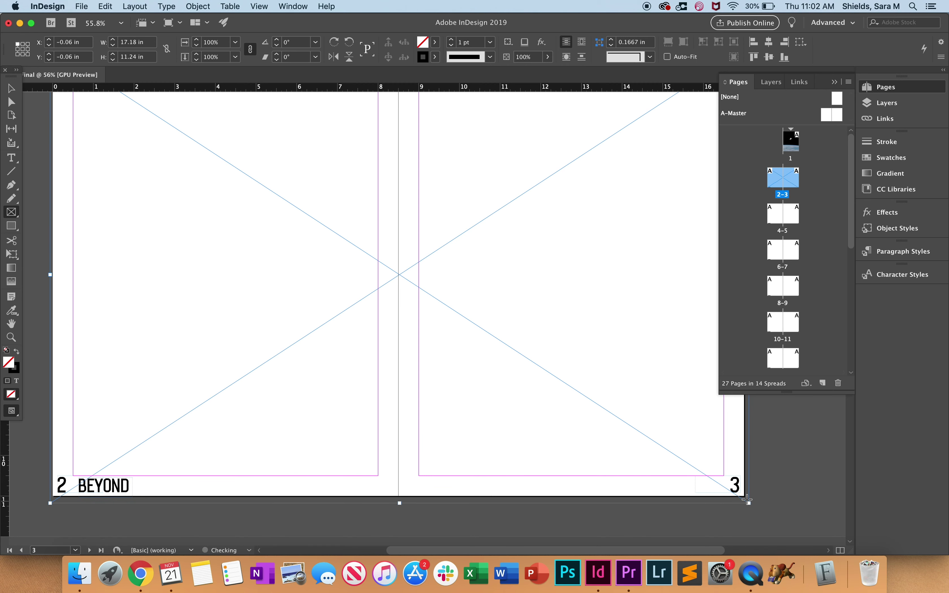
Place the starfield photo into the spread 2-3 frame.
{"action": "left_click", "coordinate": [88, 5]}
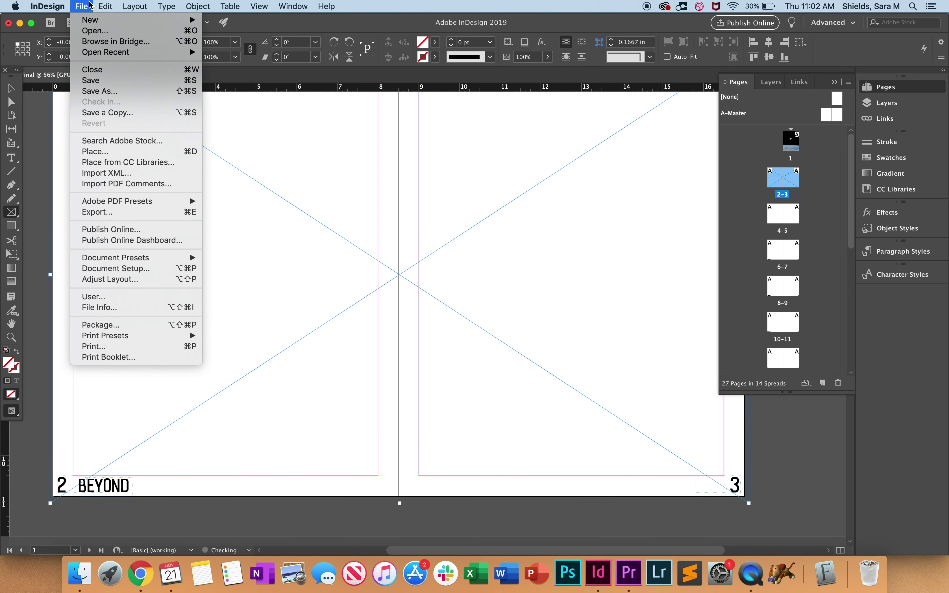
{"action": "left_click", "coordinate": [114, 152]}
{"action": "left_click", "coordinate": [371, 132]}
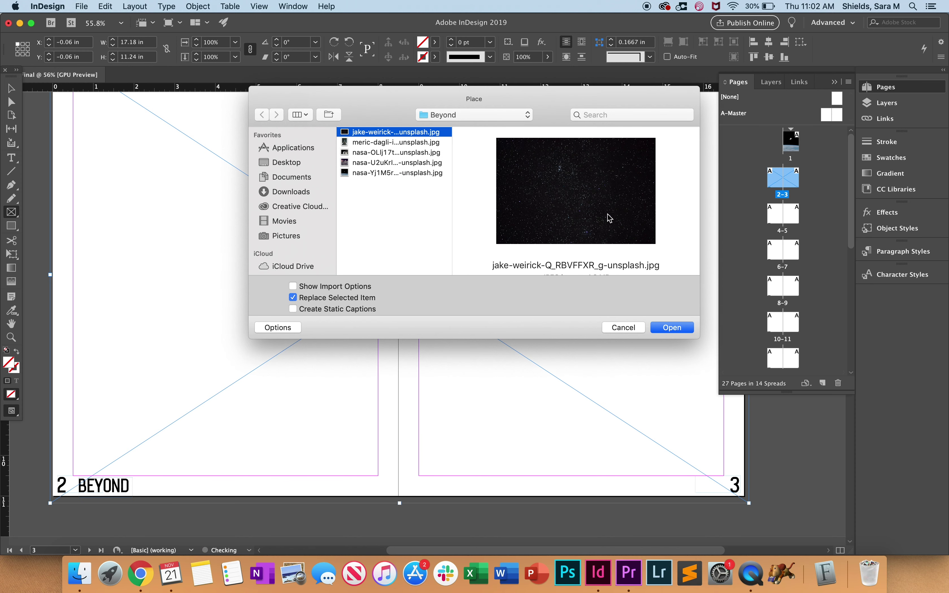
{"action": "left_click", "coordinate": [672, 327]}
{"action": "left_click", "coordinate": [836, 85]}
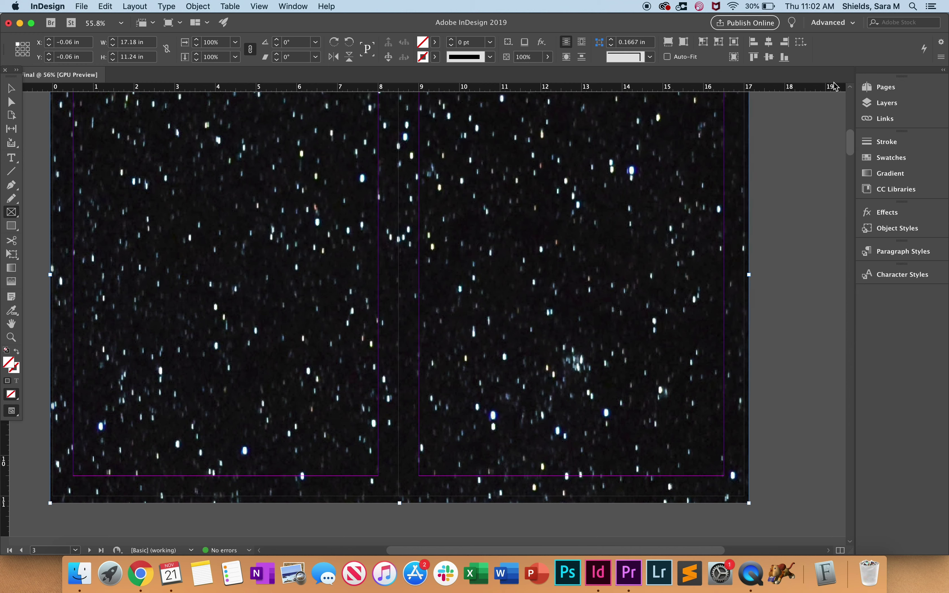
Fit the starfield photo with Fill Frame Proportionally.
{"action": "key", "text": "v"}
{"action": "right_click", "coordinate": [503, 231]}
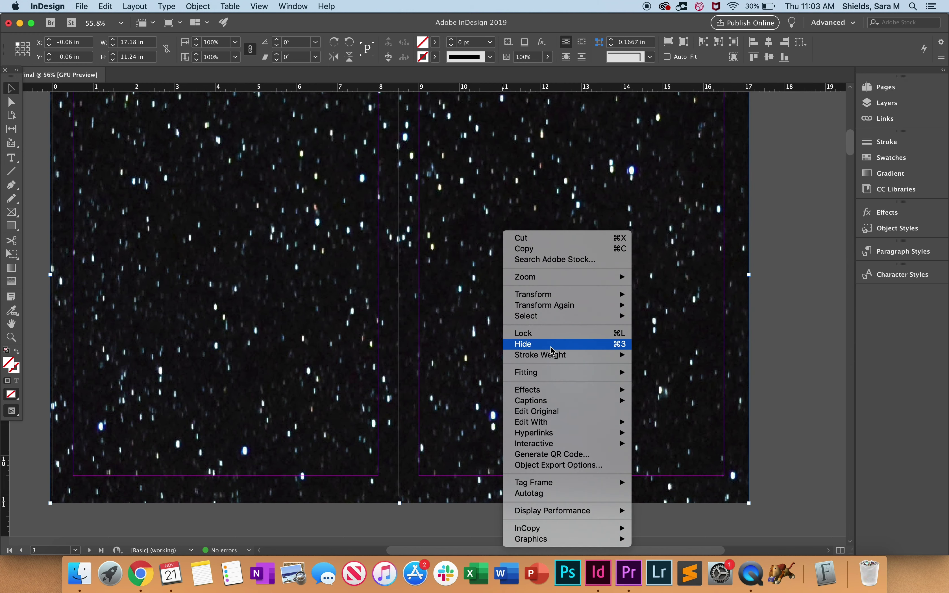
{"action": "mouse_move", "coordinate": [569, 373]}
{"action": "left_click", "coordinate": [669, 373]}
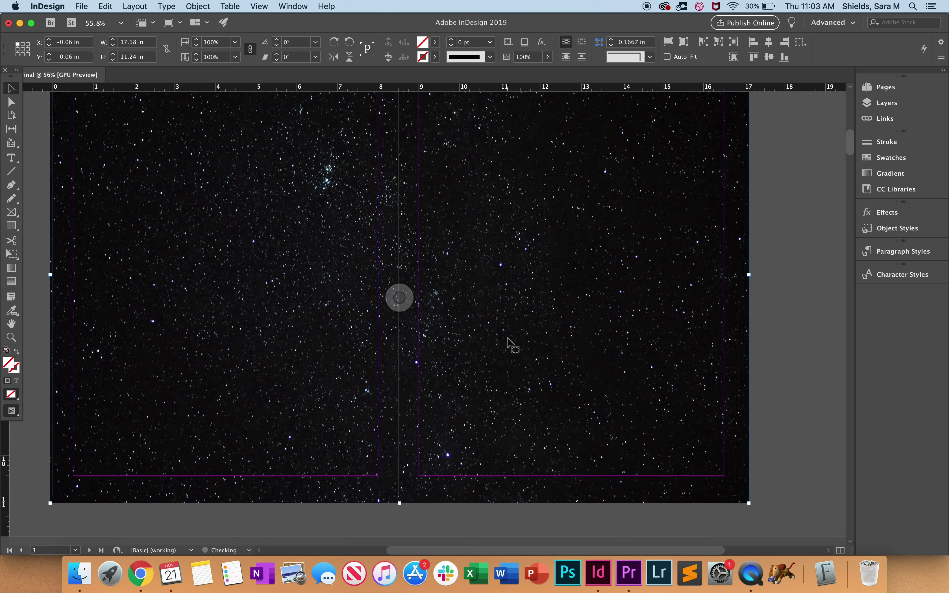
{"action": "scroll", "coordinate": [510, 343], "scroll_direction": "up", "scroll_amount": 3}
{"action": "scroll", "coordinate": [509, 343], "scroll_direction": "left", "scroll_amount": 3}
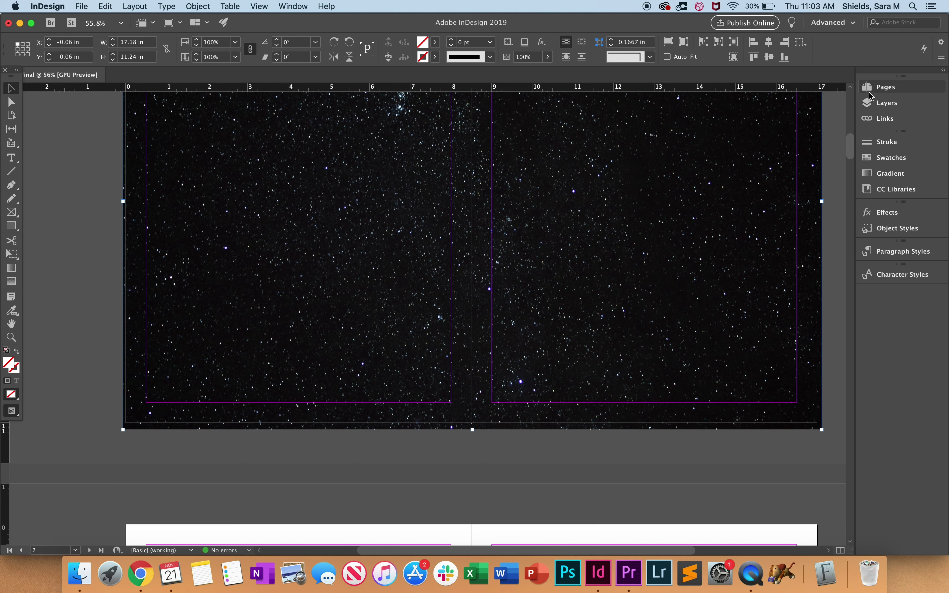
In the Pages panel, override all master page items on page 2.
{"action": "left_click", "coordinate": [887, 89]}
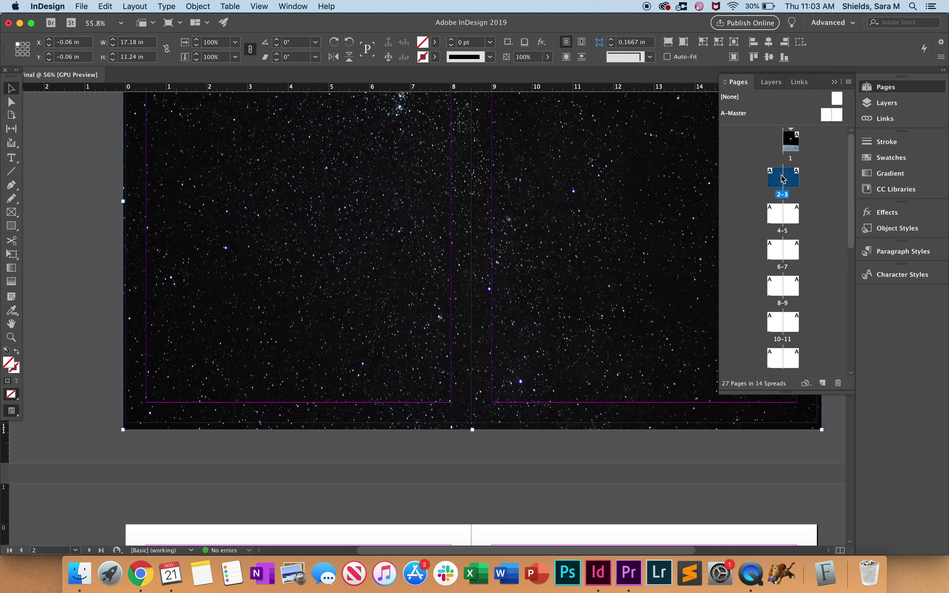
{"action": "left_click", "coordinate": [745, 189]}
{"action": "double_click", "coordinate": [778, 185]}
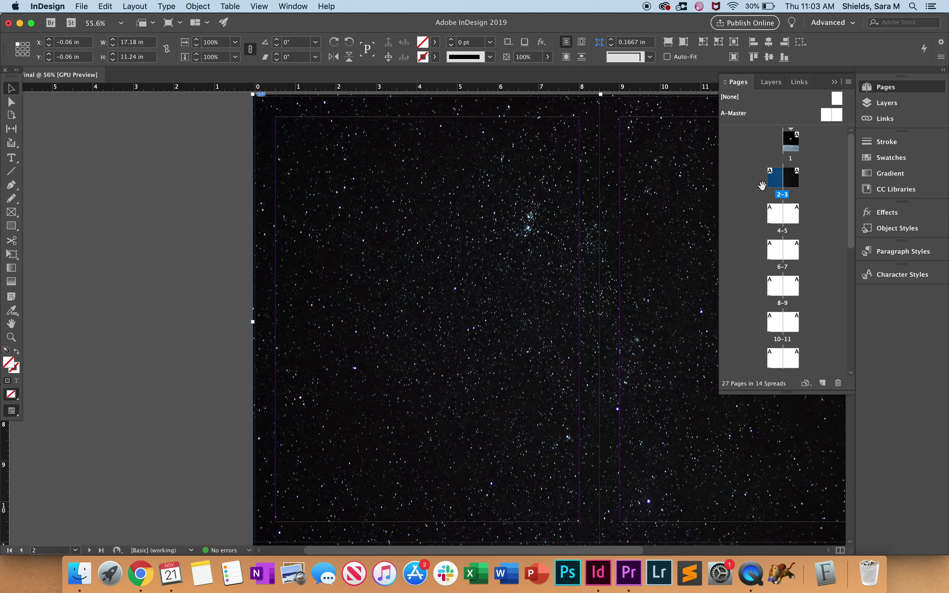
{"action": "scroll", "coordinate": [502, 366], "scroll_direction": "down", "scroll_amount": 2}
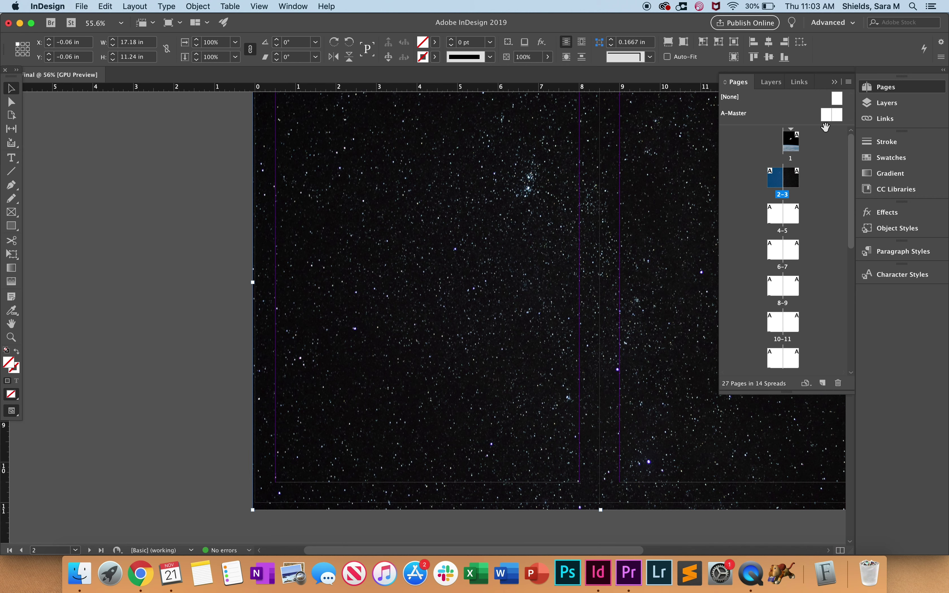
{"action": "left_click", "coordinate": [850, 82]}
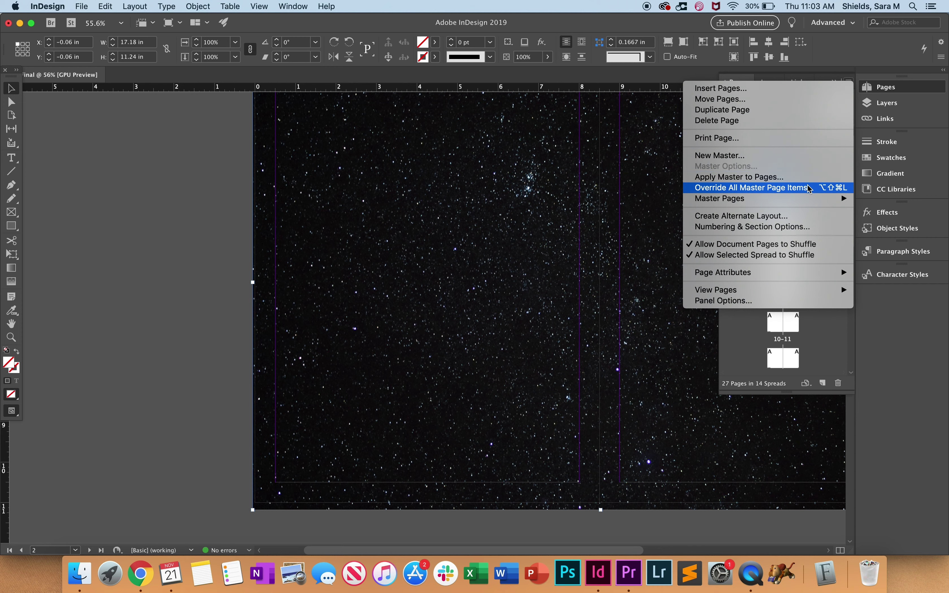
{"action": "left_click", "coordinate": [786, 188]}
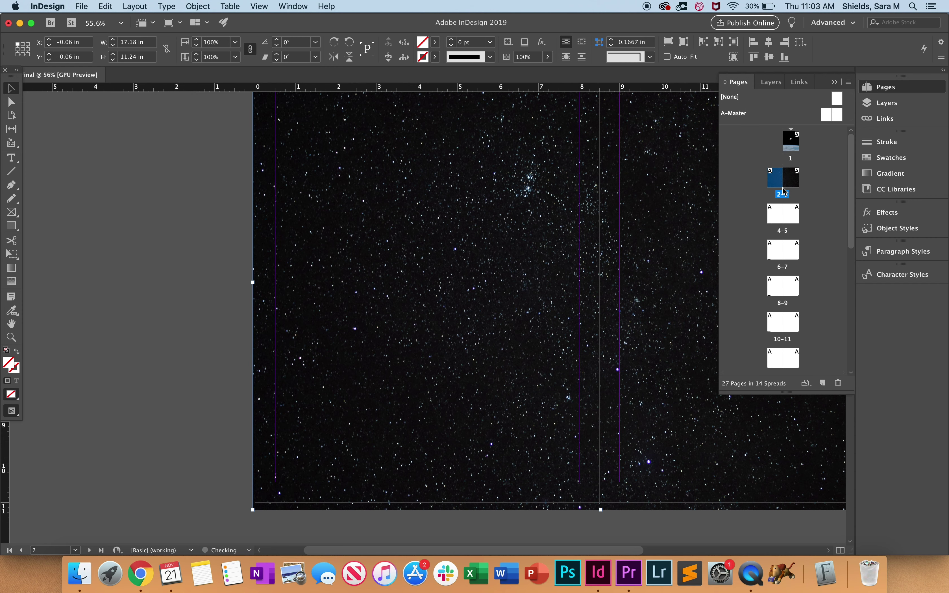
Deselect the star photo, go to page 3, and reopen the Pages panel menu.
{"action": "left_click", "coordinate": [233, 504]}
{"action": "scroll", "coordinate": [319, 492], "scroll_direction": "right", "scroll_amount": 5}
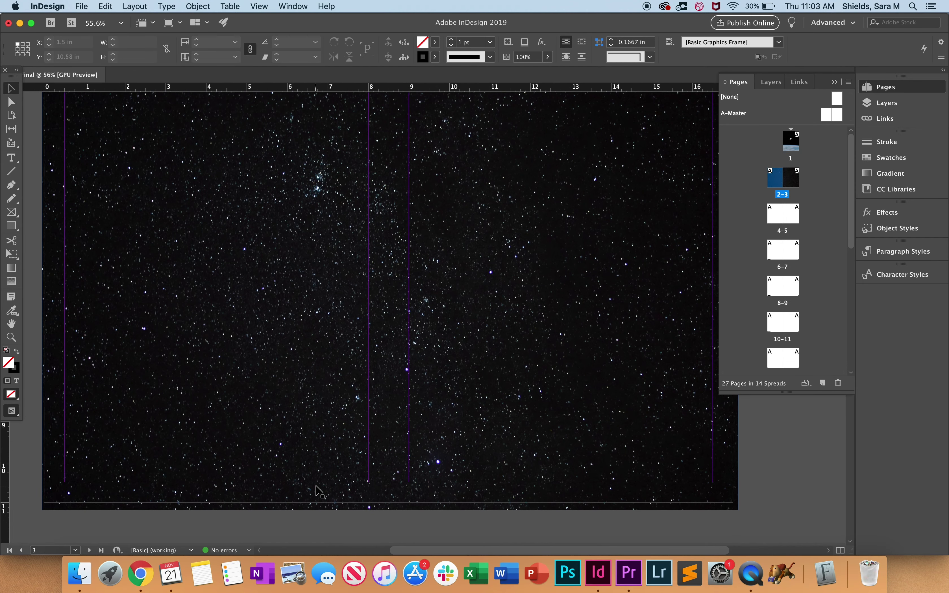
{"action": "double_click", "coordinate": [796, 181]}
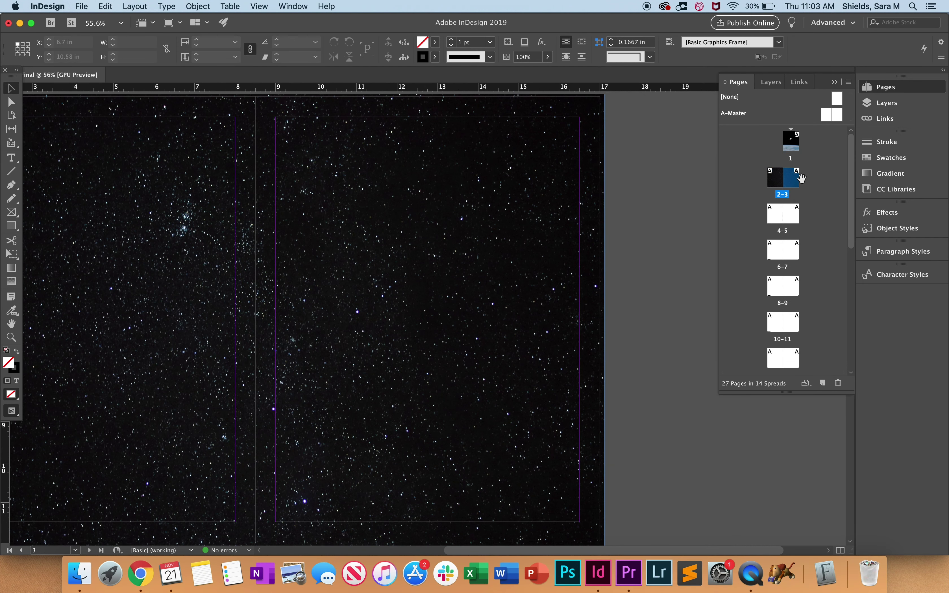
{"action": "left_click", "coordinate": [850, 82]}
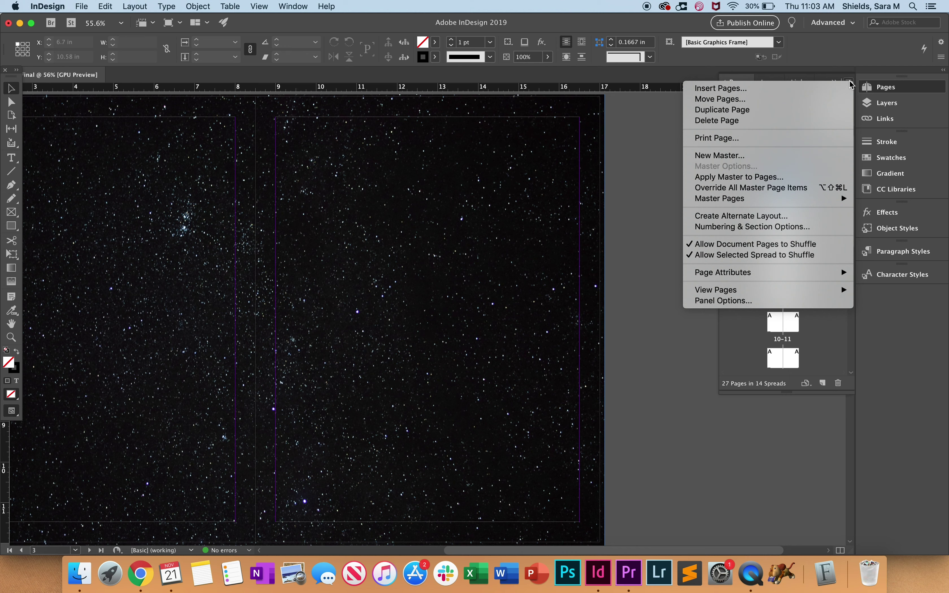
Override page 3's master items, then Arrange > Send to Back the starfield photo frame.
{"action": "left_click", "coordinate": [809, 189]}
{"action": "scroll", "coordinate": [567, 377], "scroll_direction": "left", "scroll_amount": 5}
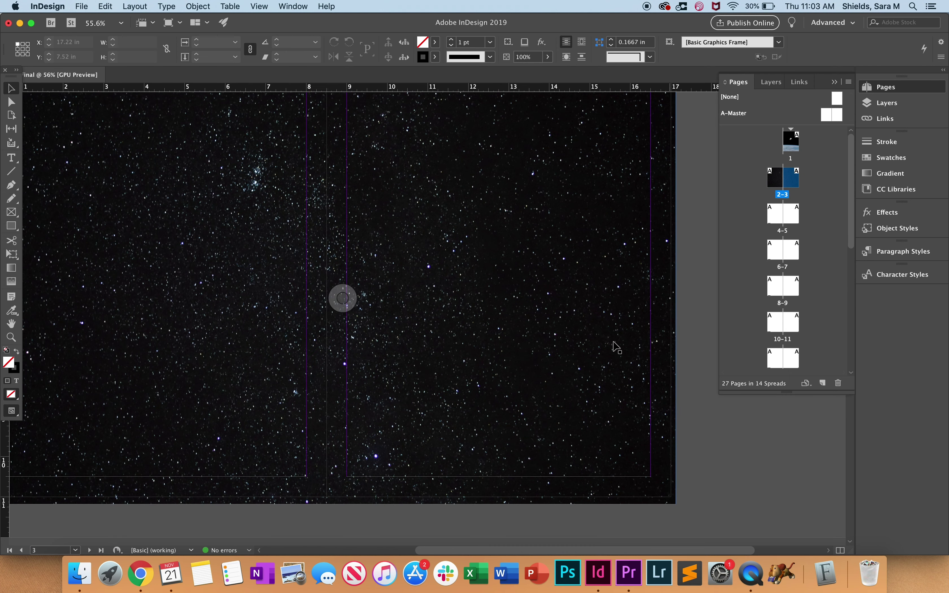
{"action": "left_click", "coordinate": [327, 371]}
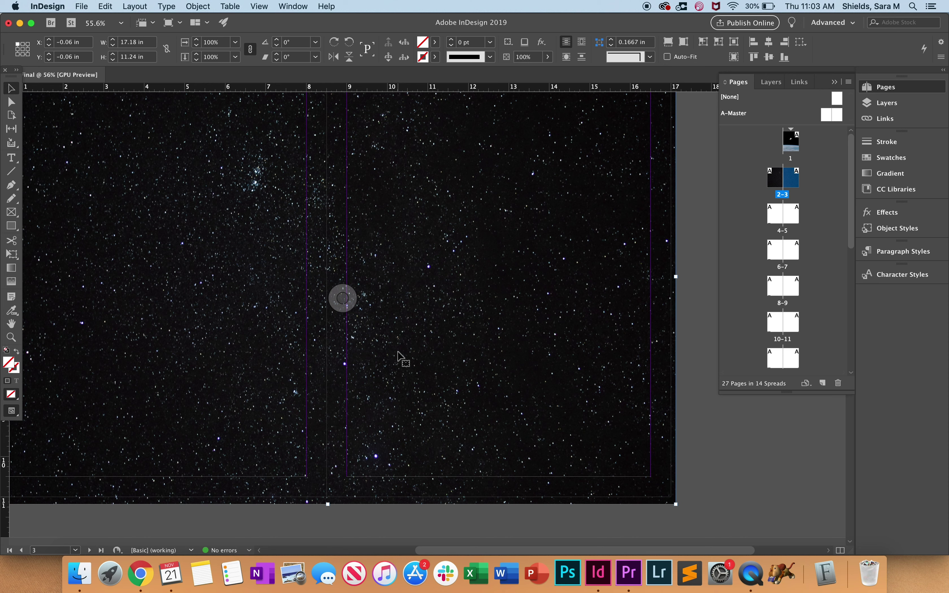
{"action": "right_click", "coordinate": [409, 259]}
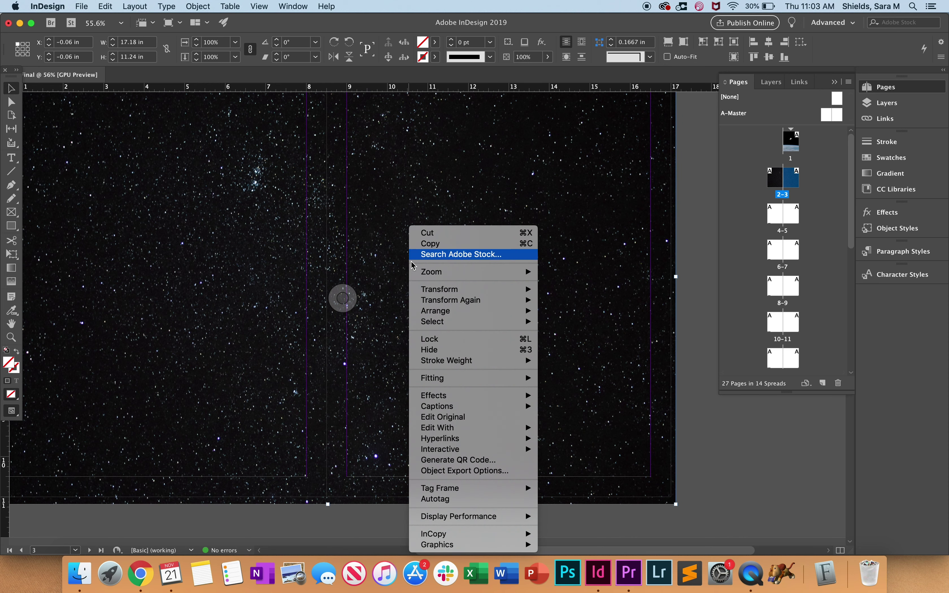
{"action": "mouse_move", "coordinate": [450, 311]}
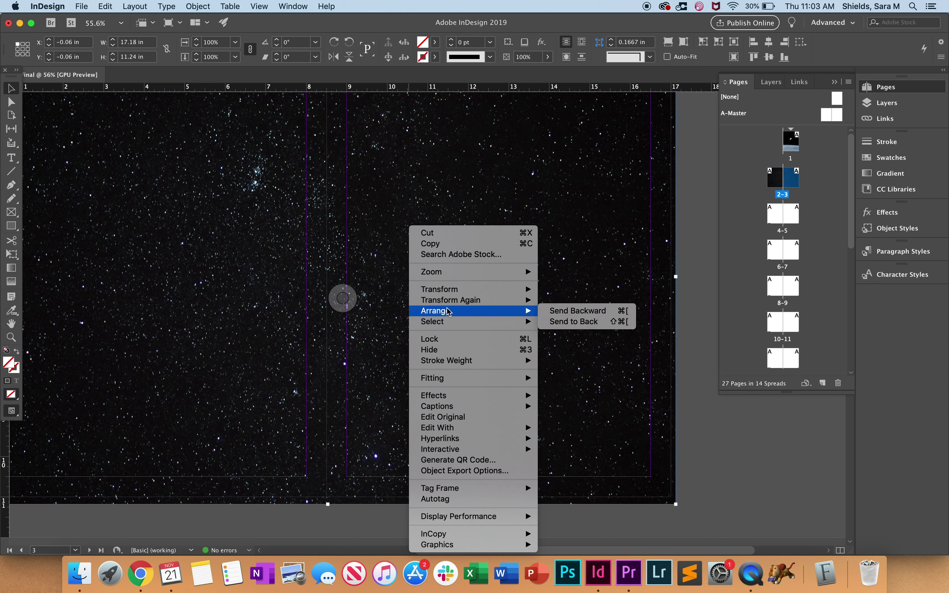
{"action": "left_click", "coordinate": [561, 322]}
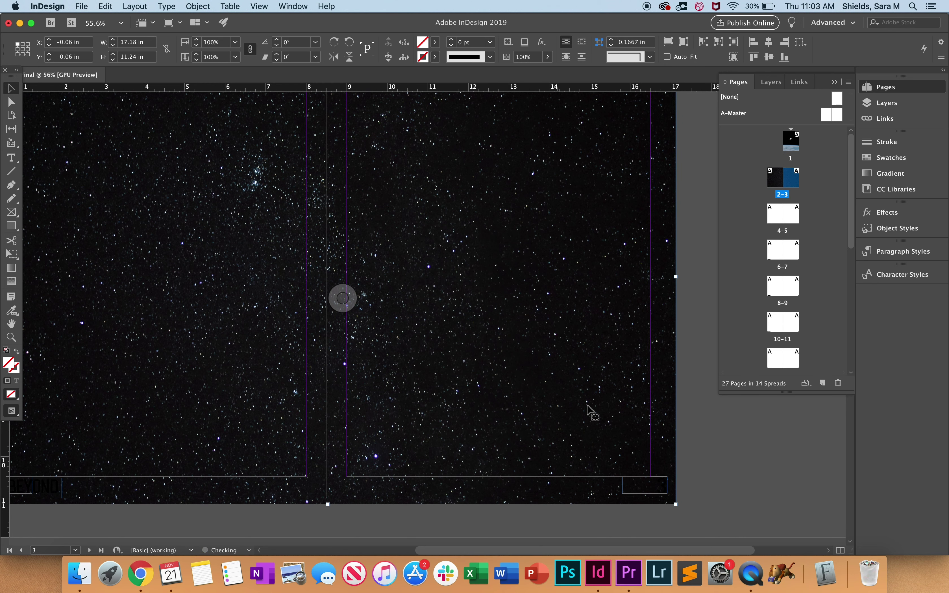
{"action": "scroll", "coordinate": [593, 412], "scroll_direction": "left", "scroll_amount": 5}
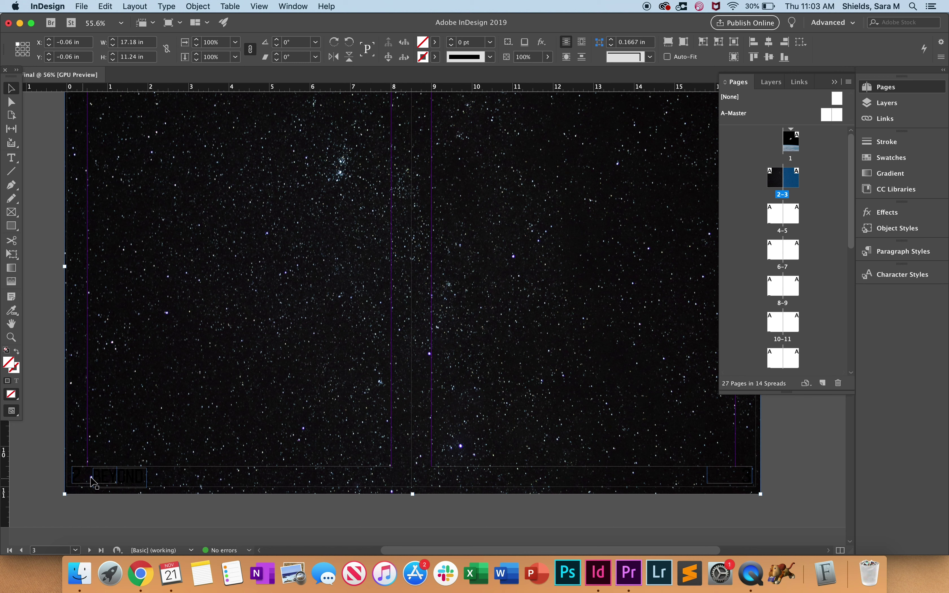
{"action": "double_click", "coordinate": [746, 483]}
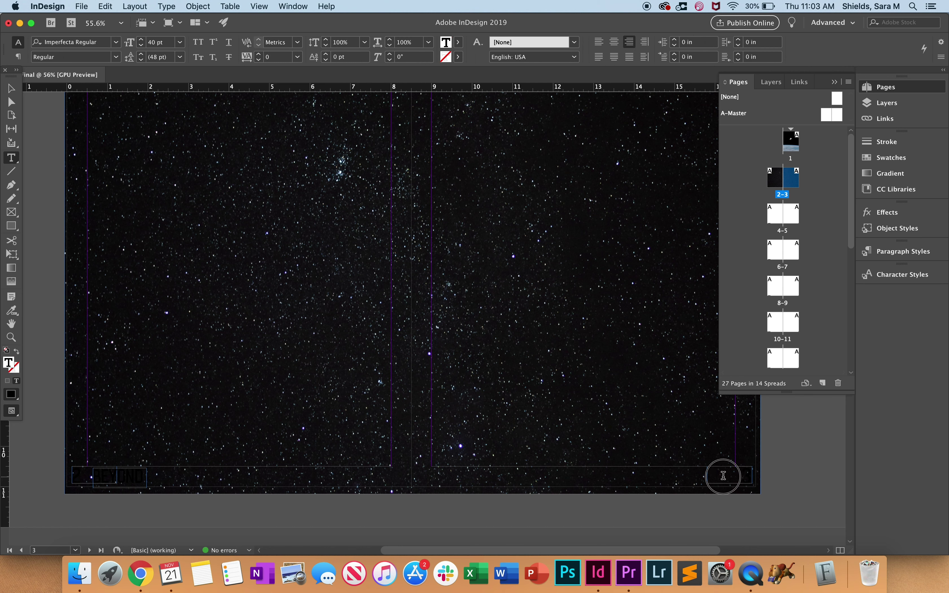
Set the footer page numbers 3 and 2 to the [Paper] white swatch.
{"action": "left_click", "coordinate": [458, 43]}
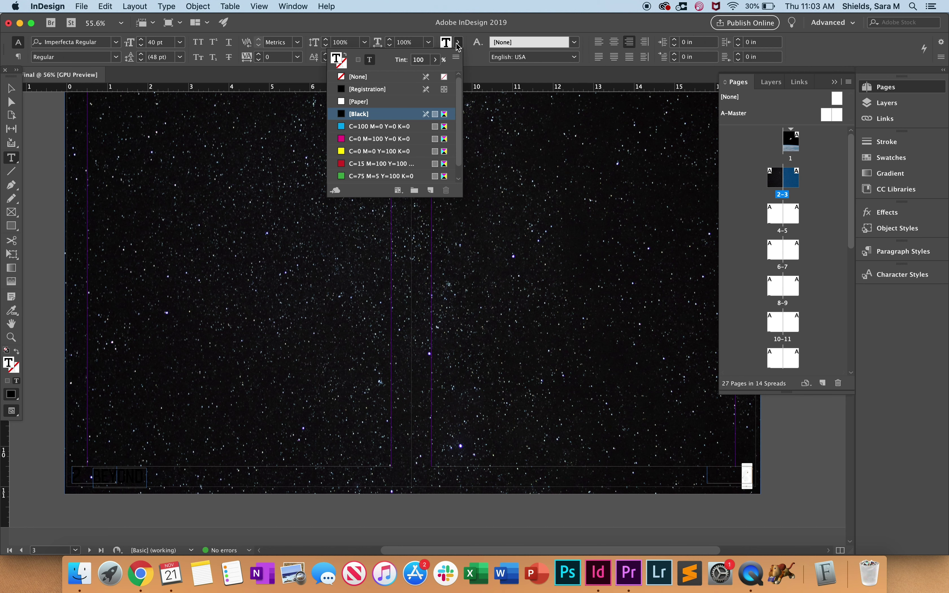
{"action": "left_click", "coordinate": [364, 103]}
{"action": "key", "text": "Escape"}
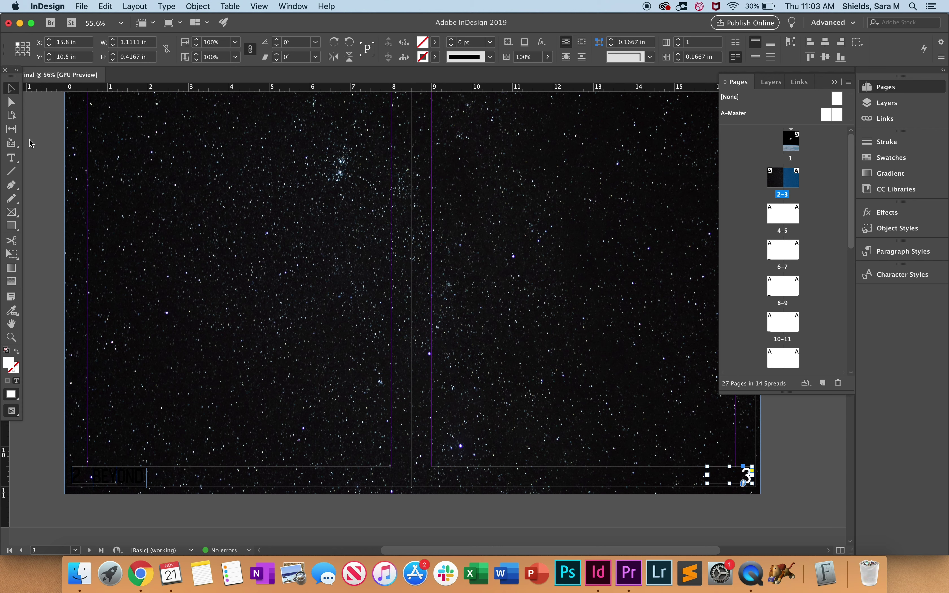
{"action": "double_click", "coordinate": [77, 477]}
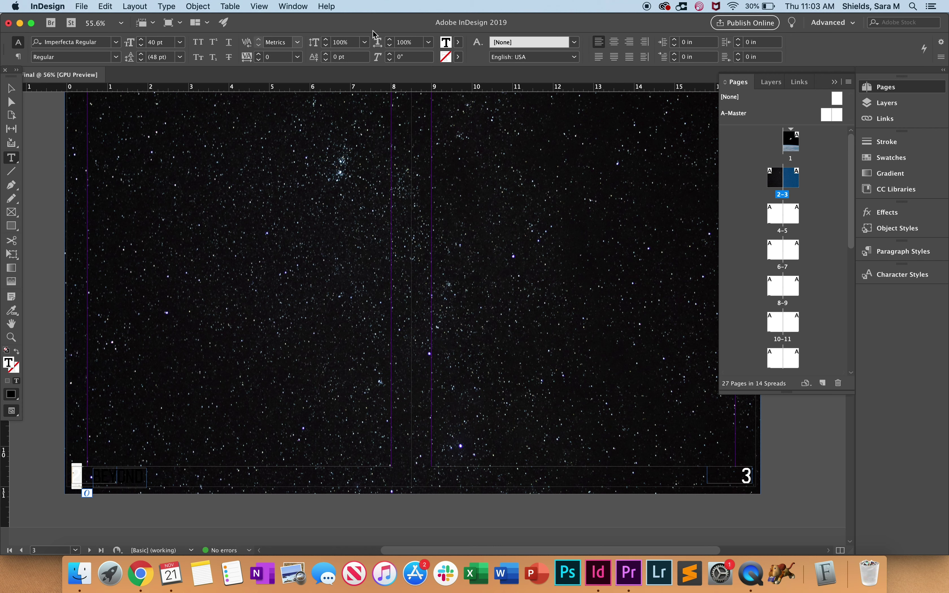
{"action": "left_click", "coordinate": [459, 46]}
{"action": "left_click", "coordinate": [362, 103]}
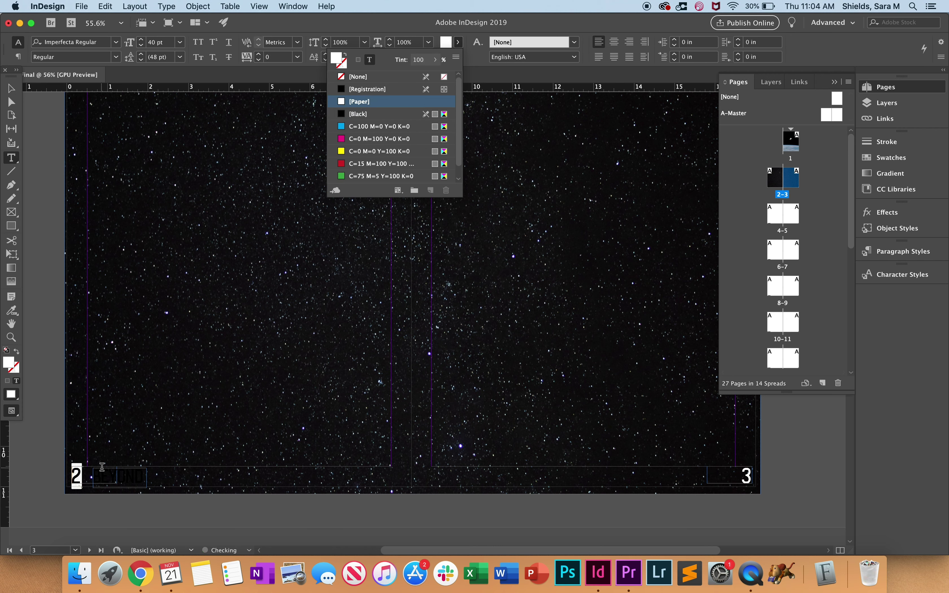
{"action": "left_click", "coordinate": [103, 475]}
{"action": "left_click", "coordinate": [11, 88]}
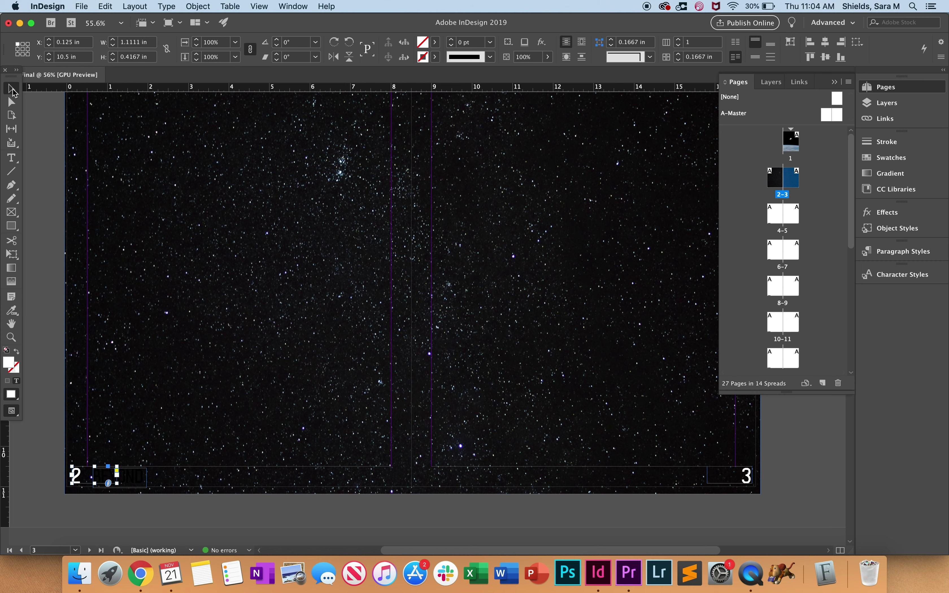
Select all the BEYOND title text and make it [Paper] white.
{"action": "double_click", "coordinate": [137, 477]}
{"action": "key", "text": "super+a"}
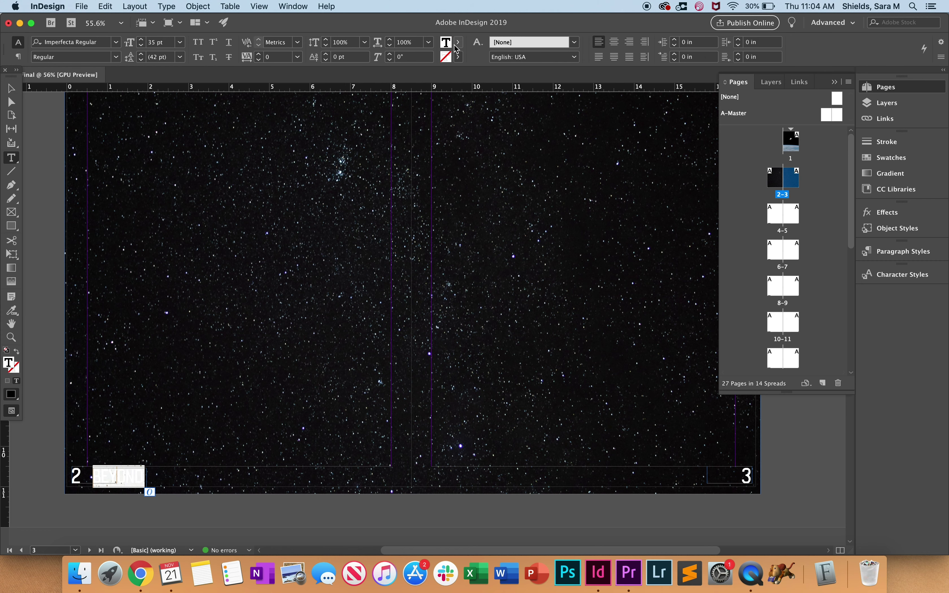
{"action": "left_click", "coordinate": [458, 42]}
{"action": "left_click", "coordinate": [362, 101]}
{"action": "left_click", "coordinate": [12, 89]}
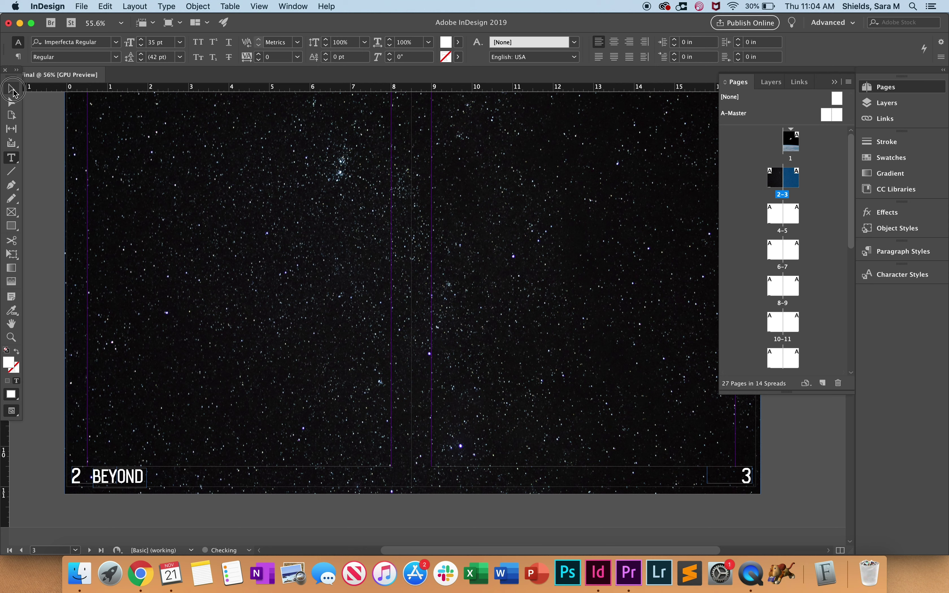
{"action": "left_click", "coordinate": [412, 293]}
Zoom out to spread 4-5 and drag a rectangle frame across the full spread to the bleed.
{"action": "scroll", "coordinate": [398, 407], "scroll_direction": "down", "scroll_amount": 5}
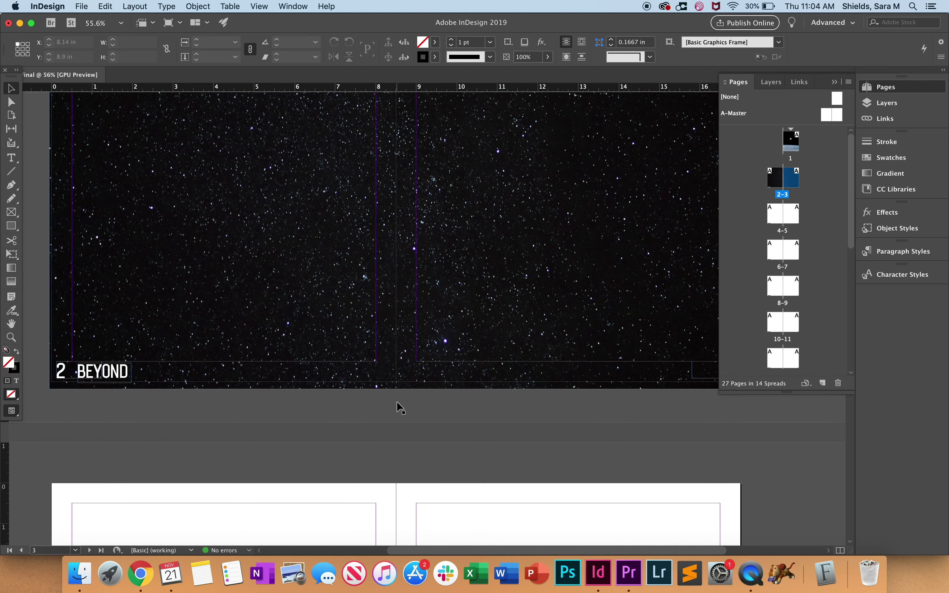
{"action": "scroll", "coordinate": [398, 406], "scroll_direction": "down", "scroll_amount": 10}
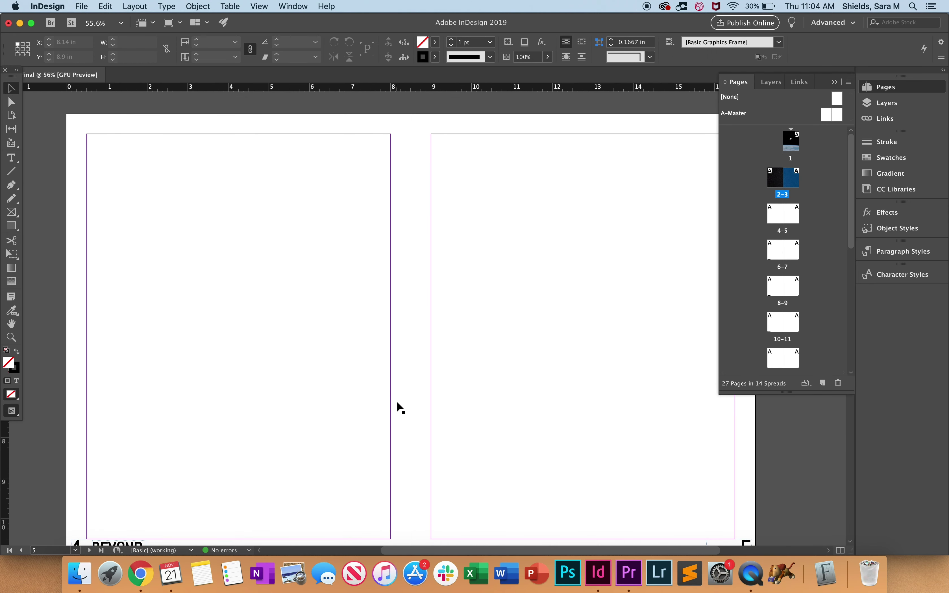
{"action": "key", "text": "super+minus"}
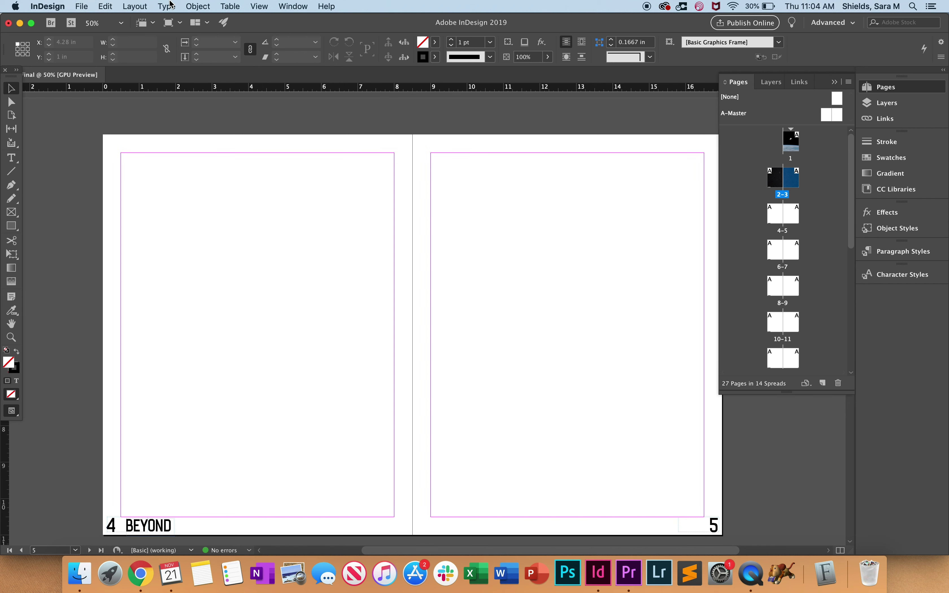
{"action": "left_click", "coordinate": [12, 215]}
{"action": "left_click_drag", "start_coordinate": [101, 141], "coordinate": [728, 425]}
Place the spacewalk photo nasa-OLlj17tUZnU-unsplash.jpg into the spread 4-5 frame.
{"action": "left_click", "coordinate": [82, 6]}
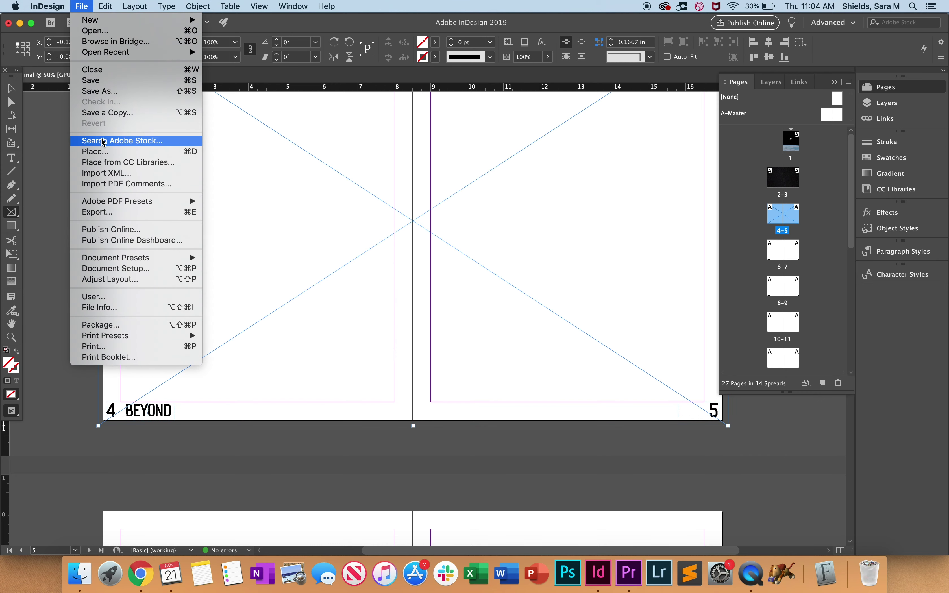
{"action": "left_click", "coordinate": [103, 152]}
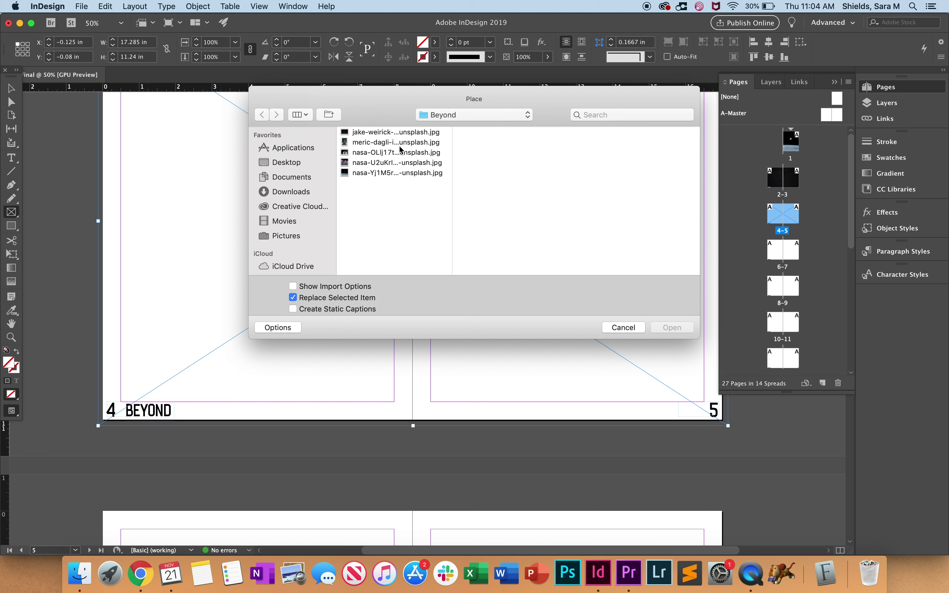
{"action": "left_click", "coordinate": [400, 143]}
{"action": "left_click", "coordinate": [401, 163]}
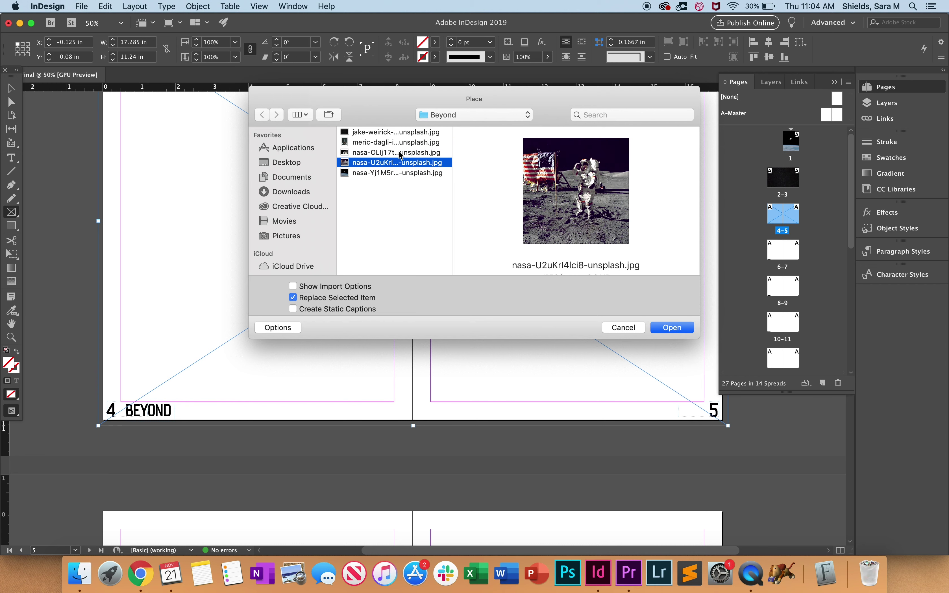
{"action": "left_click", "coordinate": [400, 153]}
{"action": "left_click", "coordinate": [673, 328]}
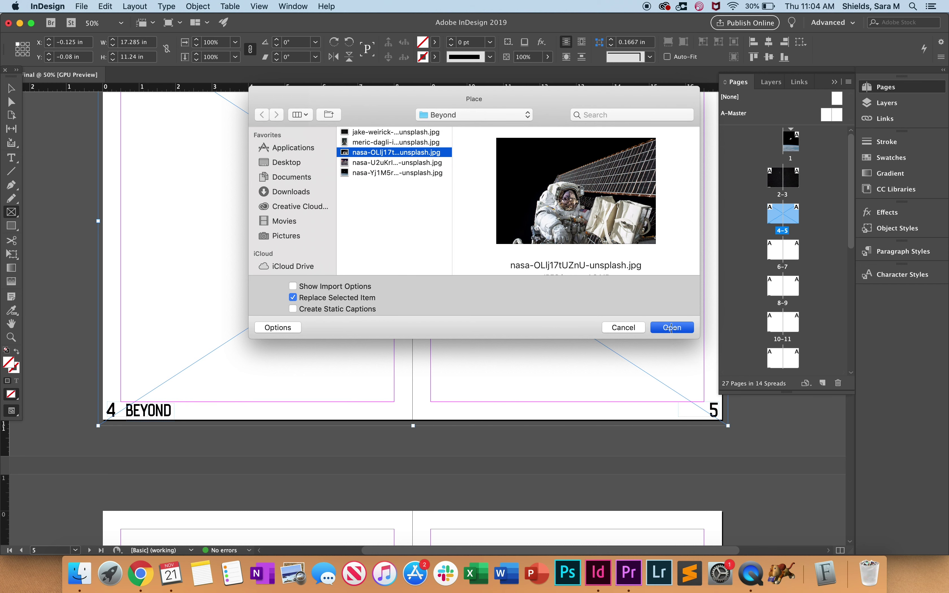
Select the photo frame and nudge it up with the Up Arrow key.
{"action": "left_click", "coordinate": [11, 88]}
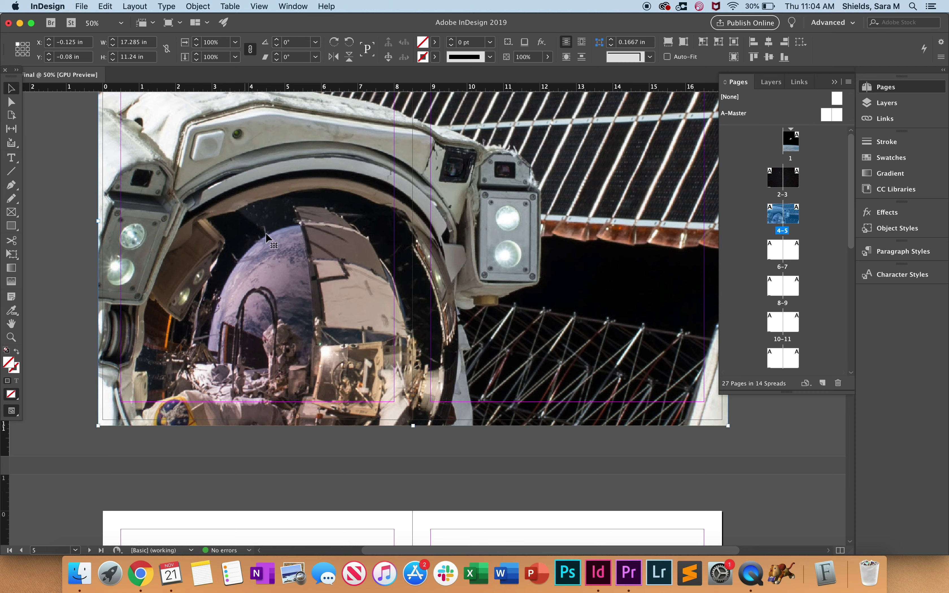
{"action": "right_click", "coordinate": [267, 237]}
{"action": "left_click", "coordinate": [550, 296]}
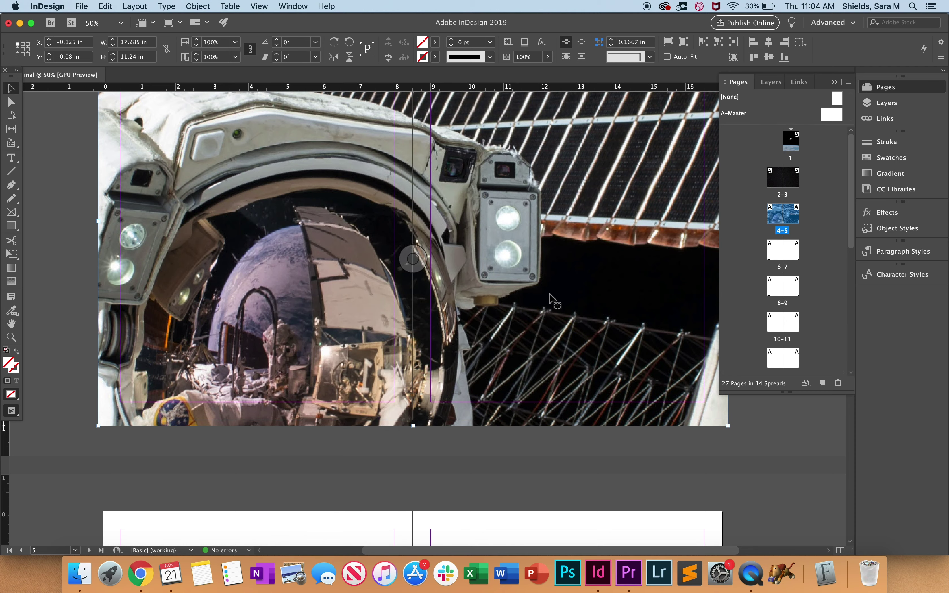
{"action": "scroll", "coordinate": [550, 296], "scroll_direction": "up", "scroll_amount": 5}
{"action": "scroll", "coordinate": [550, 297], "scroll_direction": "right", "scroll_amount": 2}
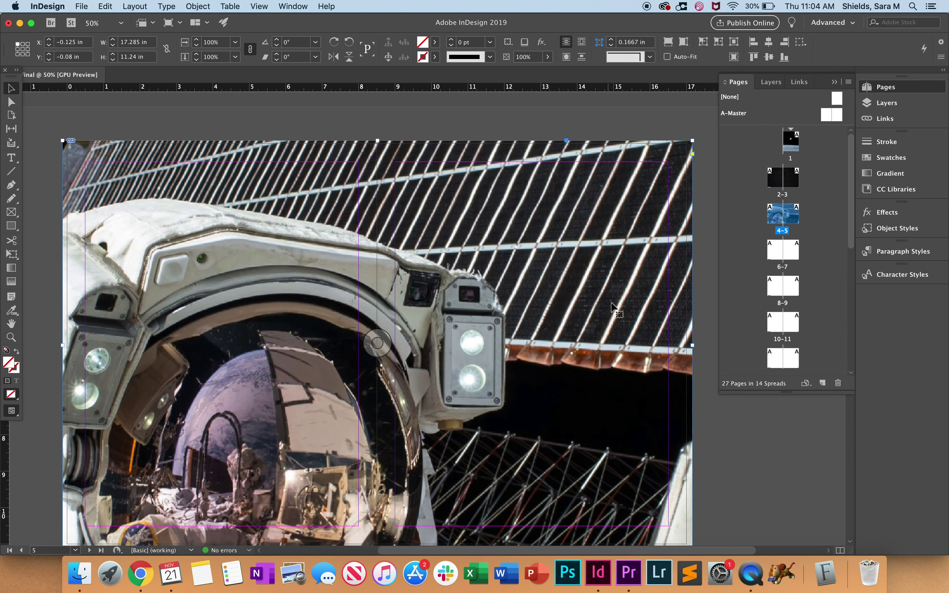
{"action": "key", "text": "Up"}
{"action": "key", "text": "Up"}
{"action": "key", "text": "Up"}
{"action": "key", "text": "Up"}
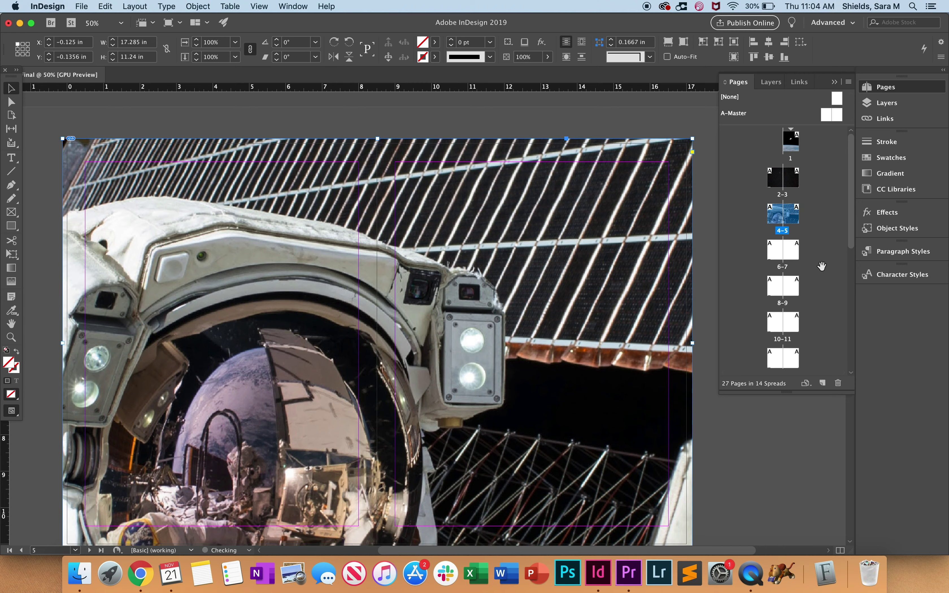
{"action": "scroll", "coordinate": [587, 275], "scroll_direction": "down", "scroll_amount": 3}
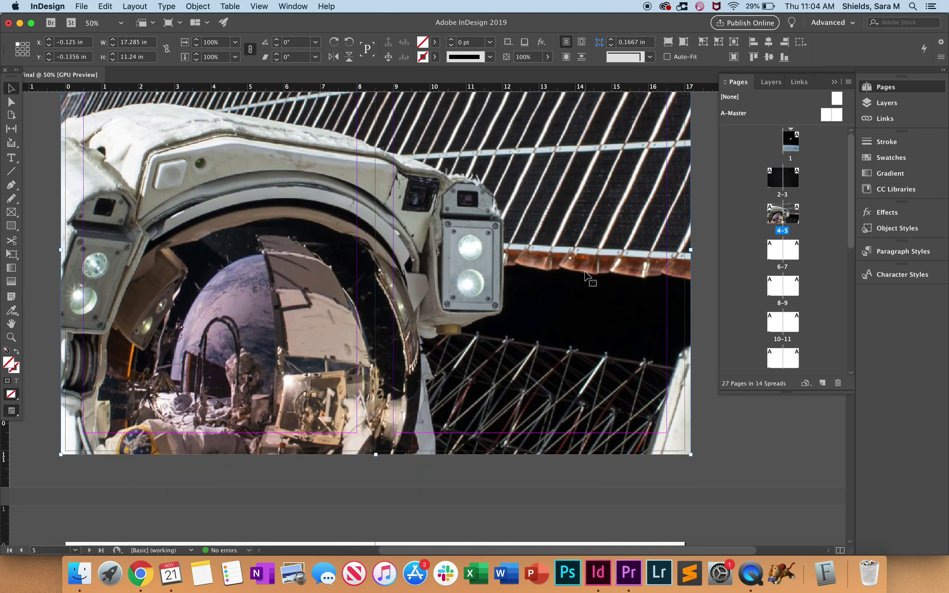
Select spread 4-5 in the Pages panel and choose Override All Master Page Items.
{"action": "right_click", "coordinate": [576, 273]}
{"action": "key", "text": "Escape"}
{"action": "left_click", "coordinate": [167, 7]}
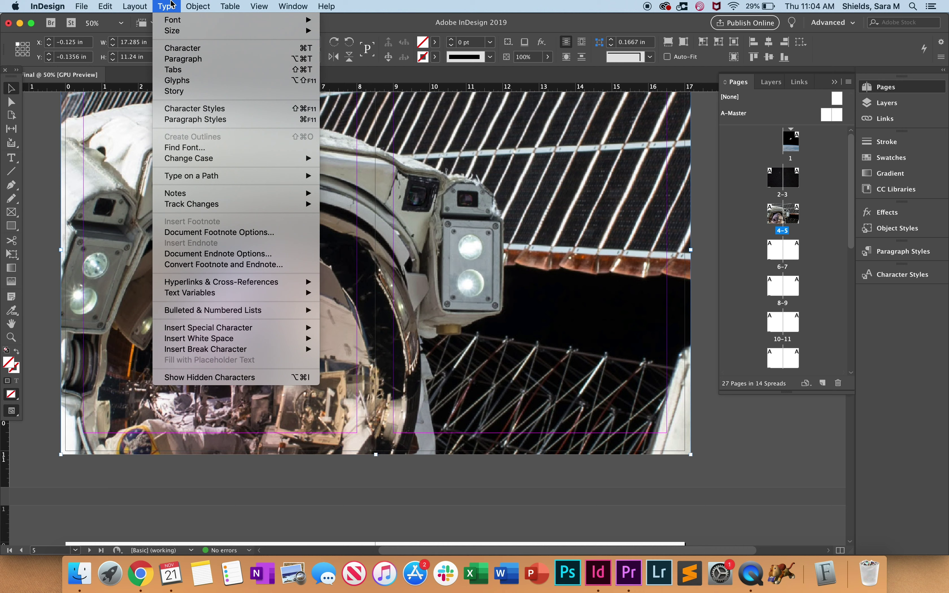
{"action": "mouse_move", "coordinate": [198, 6]}
{"action": "mouse_move", "coordinate": [209, 42]}
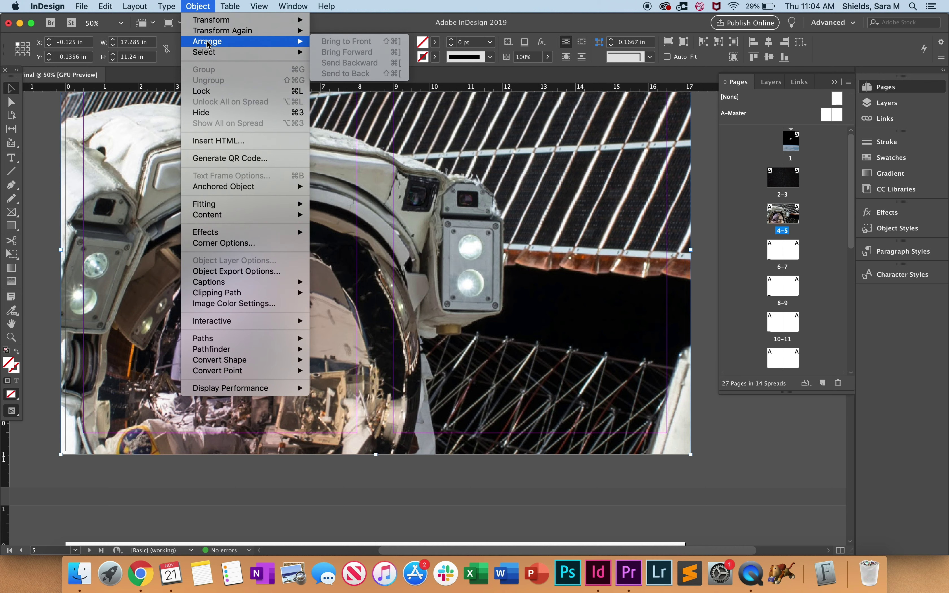
{"action": "left_click", "coordinate": [352, 203]}
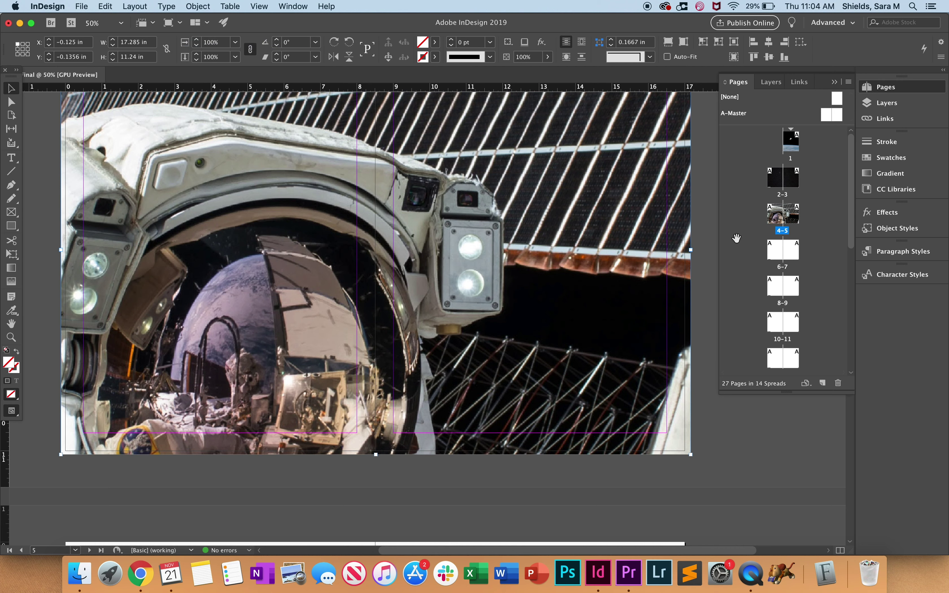
{"action": "left_click", "coordinate": [779, 221]}
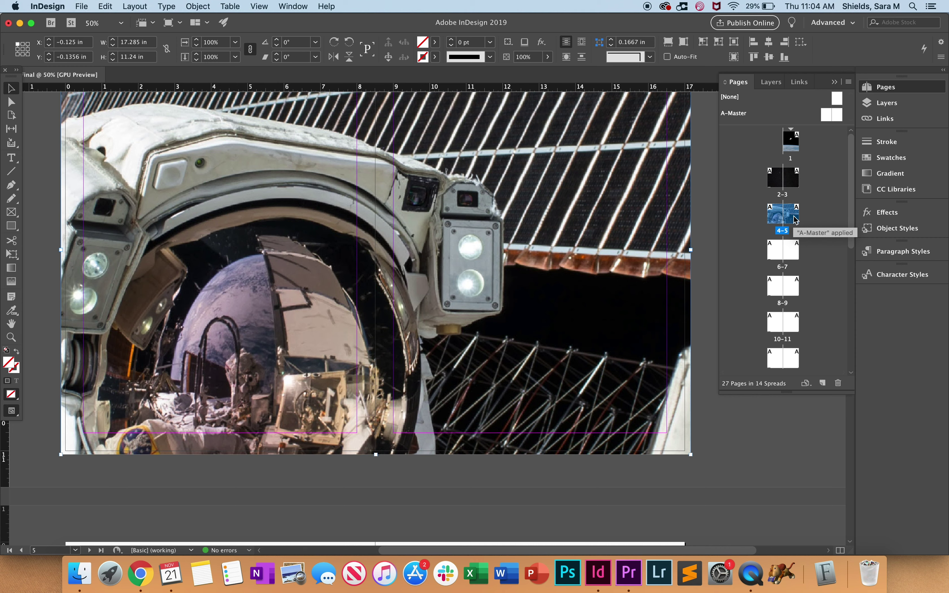
{"action": "left_click", "coordinate": [849, 82]}
{"action": "left_click", "coordinate": [812, 189]}
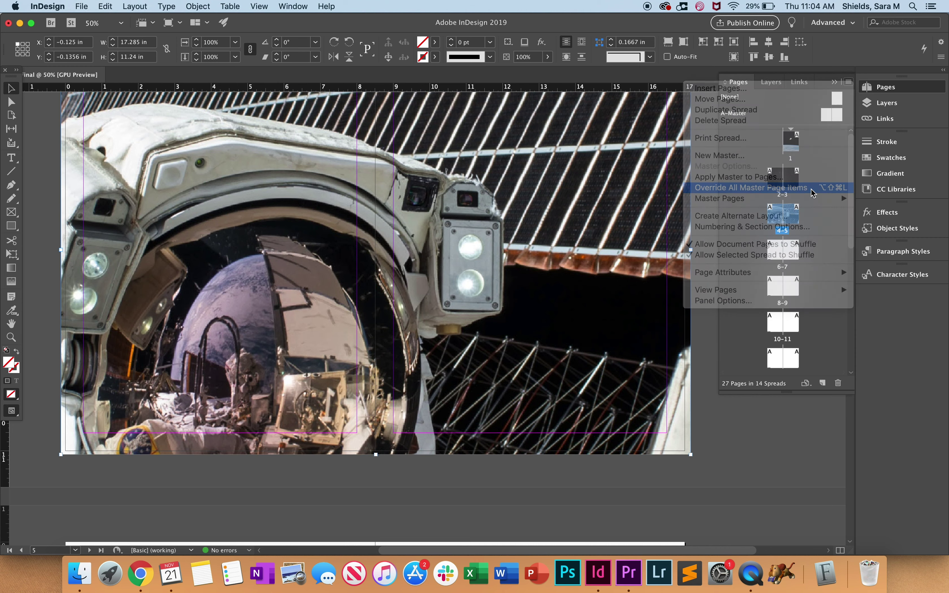
{"action": "right_click", "coordinate": [524, 243]}
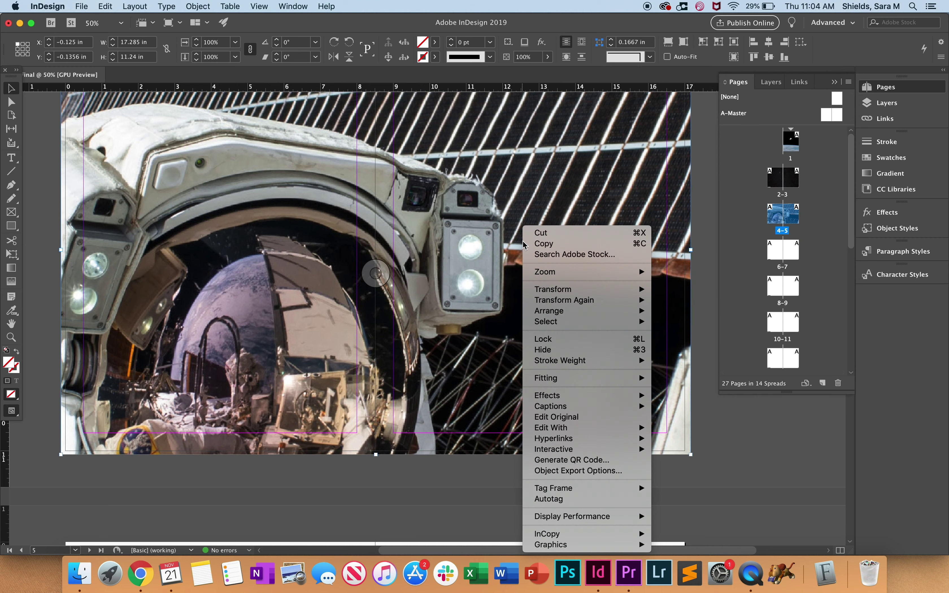
{"action": "left_click", "coordinate": [674, 282]}
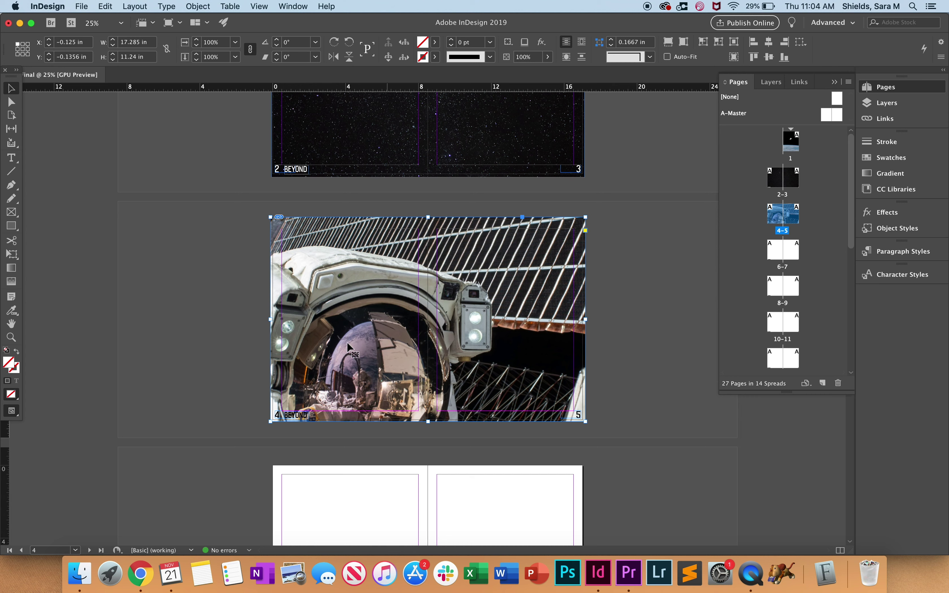
Marquee-select and lock all frames on spreads 4-5 and 2-3 with Object > Lock.
{"action": "left_click", "coordinate": [255, 211]}
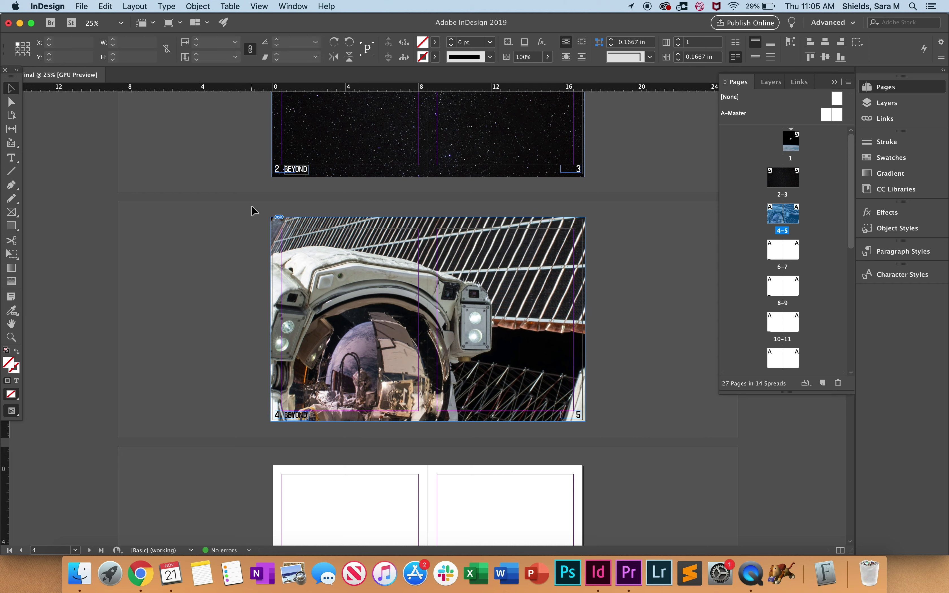
{"action": "left_click_drag", "start_coordinate": [254, 211], "coordinate": [603, 434]}
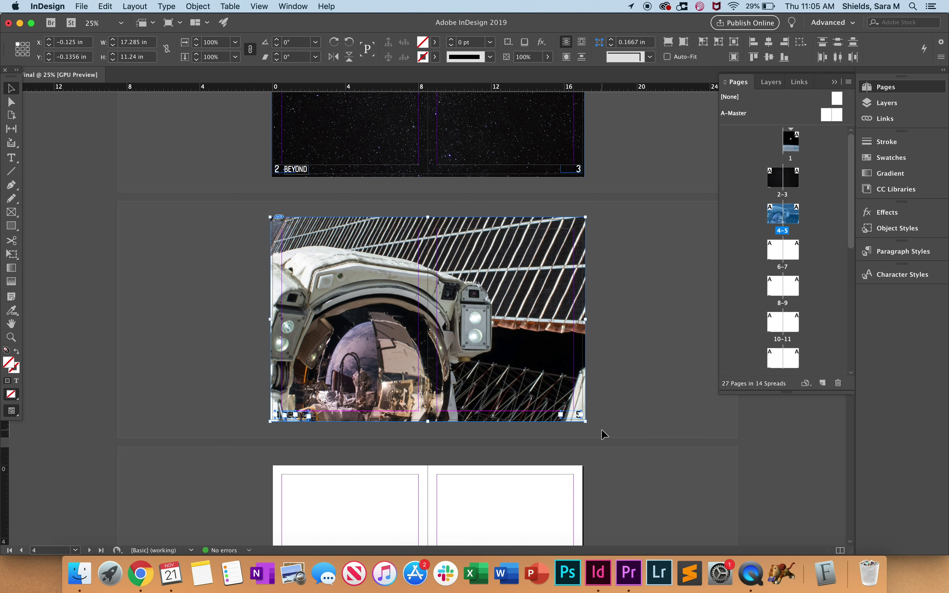
{"action": "left_click", "coordinate": [190, 5]}
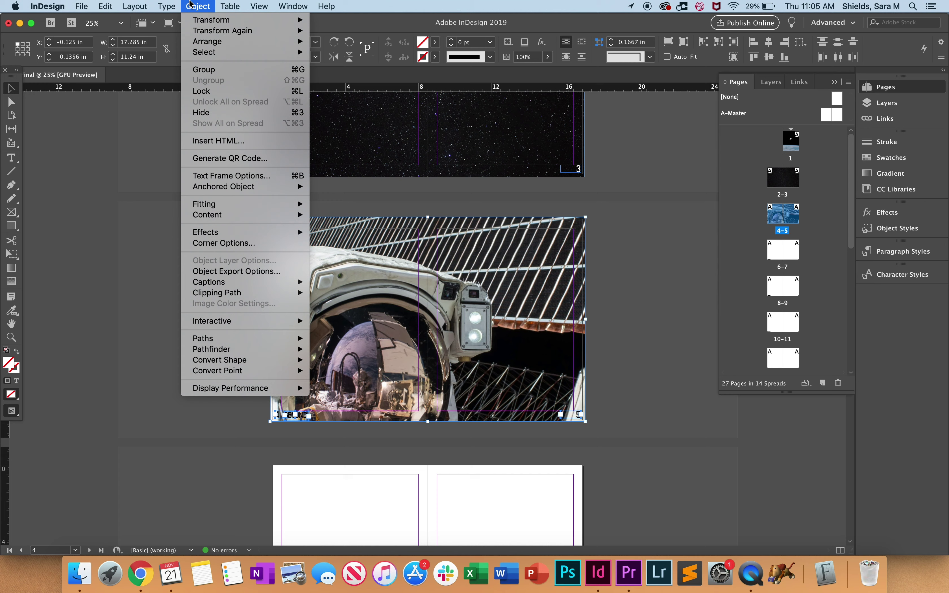
{"action": "left_click", "coordinate": [208, 91]}
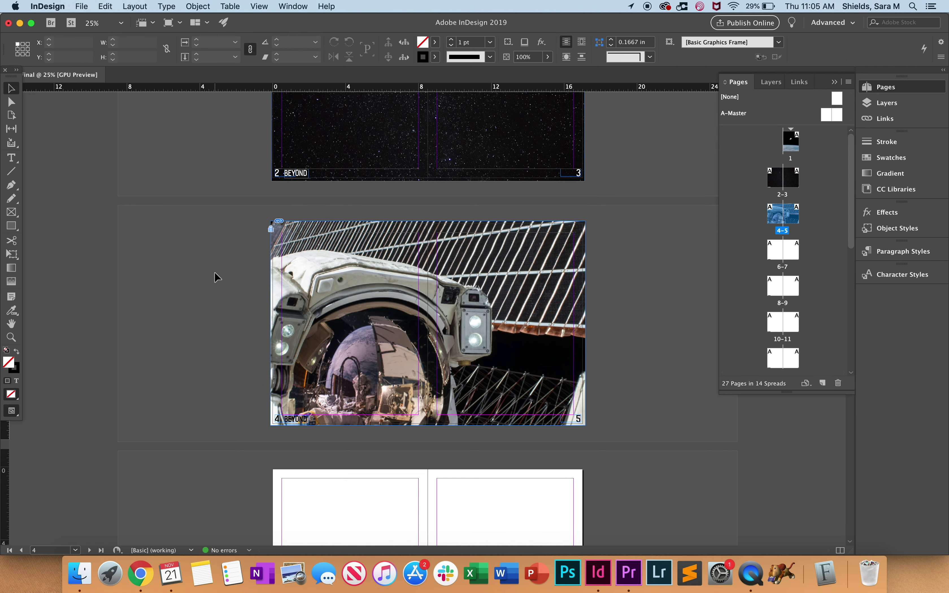
{"action": "scroll", "coordinate": [216, 274], "scroll_direction": "up", "scroll_amount": 5}
{"action": "left_click", "coordinate": [269, 101]}
{"action": "left_click_drag", "start_coordinate": [270, 101], "coordinate": [597, 328]}
{"action": "left_click", "coordinate": [208, 5]}
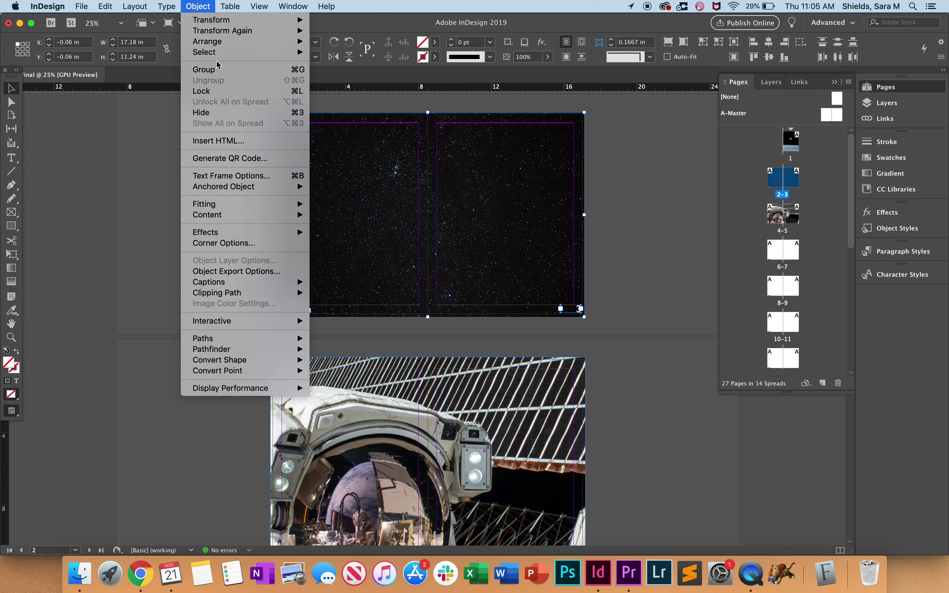
{"action": "left_click", "coordinate": [207, 90]}
Select the cover's astronaut photo and lock it in place.
{"action": "scroll", "coordinate": [263, 251], "scroll_direction": "up", "scroll_amount": 3}
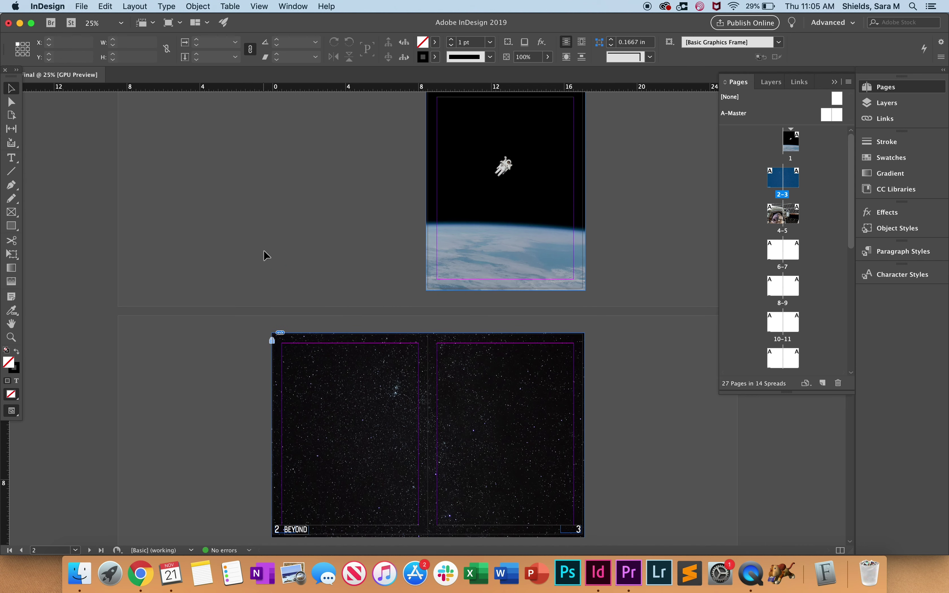
{"action": "scroll", "coordinate": [266, 255], "scroll_direction": "up", "scroll_amount": 2}
{"action": "left_click", "coordinate": [457, 235]}
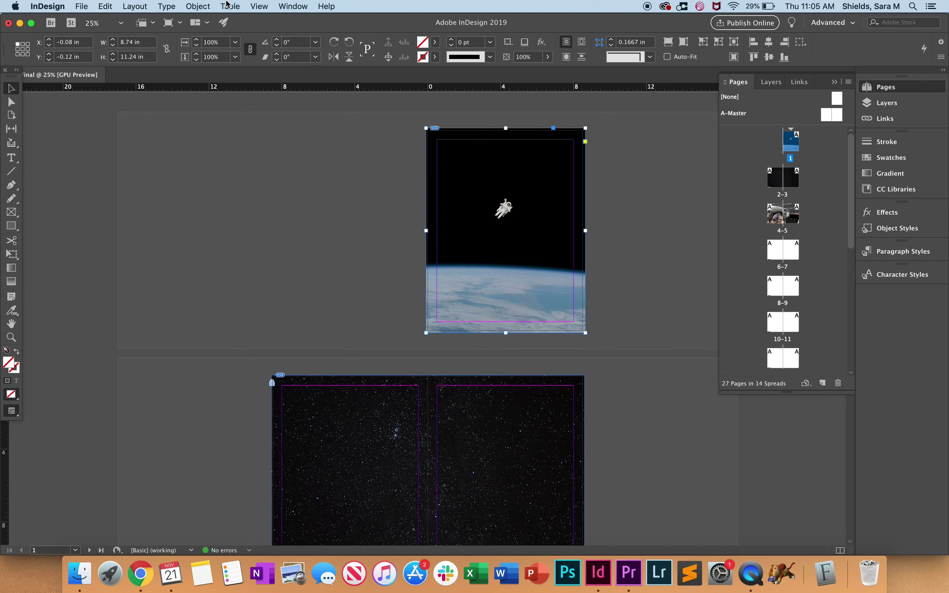
{"action": "left_click", "coordinate": [198, 6]}
{"action": "left_click", "coordinate": [212, 90]}
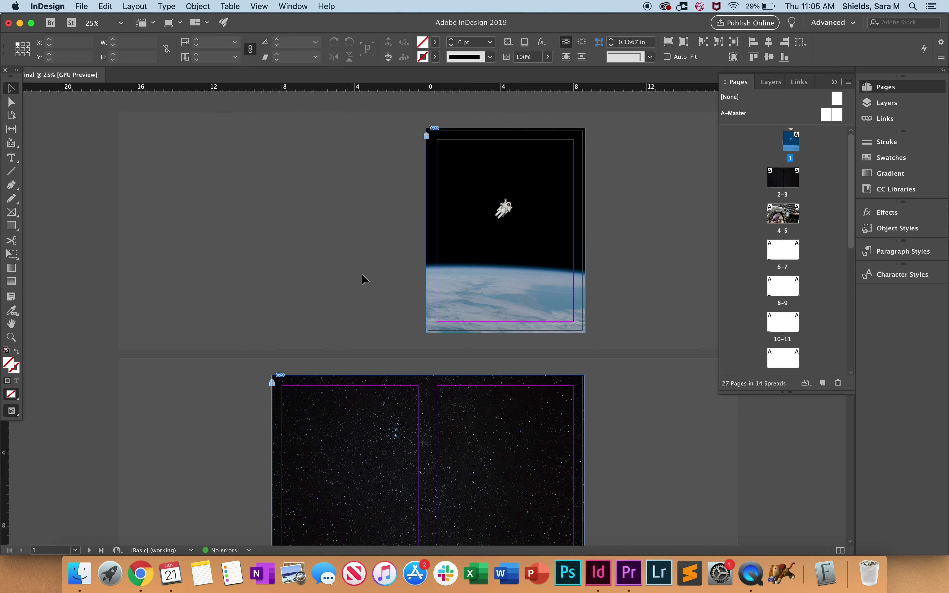
{"action": "scroll", "coordinate": [390, 329], "scroll_direction": "down", "scroll_amount": 10}
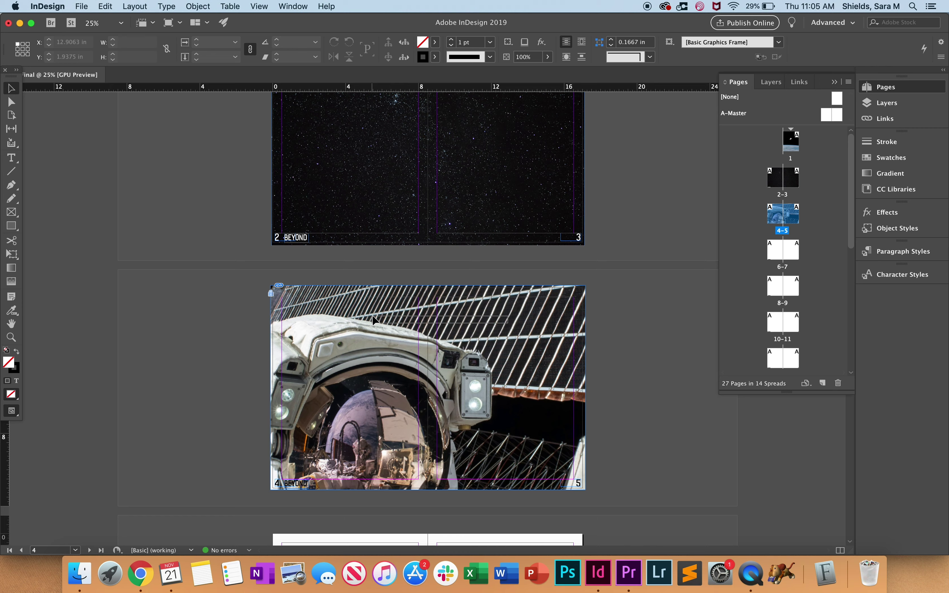
{"action": "scroll", "coordinate": [380, 386], "scroll_direction": "down", "scroll_amount": 3}
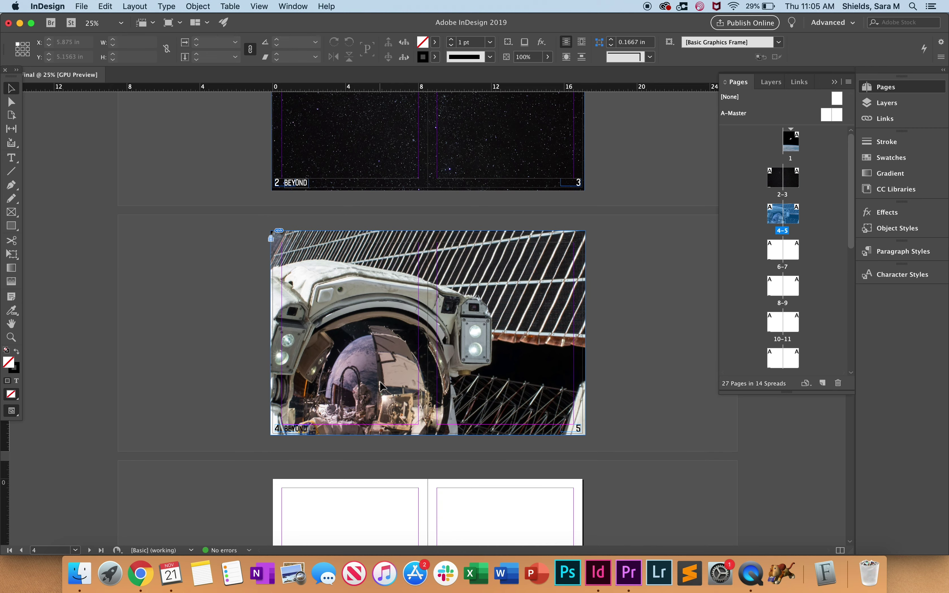
Zoom in to check the folio, then apply Override All Master Page Items from the Pages panel menu.
{"action": "scroll", "coordinate": [380, 381], "scroll_direction": "up", "scroll_amount": 5}
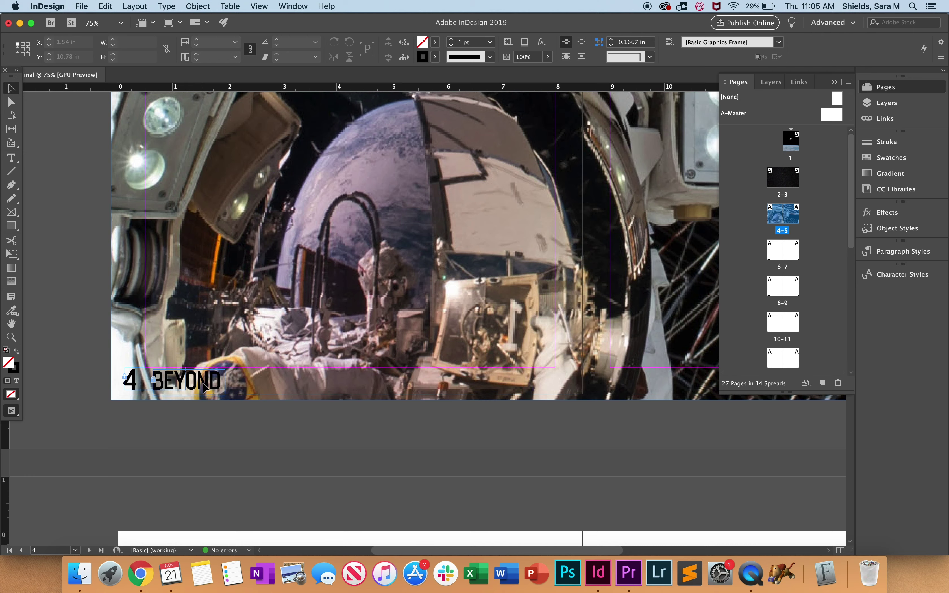
{"action": "scroll", "coordinate": [288, 331], "scroll_direction": "down", "scroll_amount": 5}
{"action": "scroll", "coordinate": [288, 331], "scroll_direction": "up", "scroll_amount": 15}
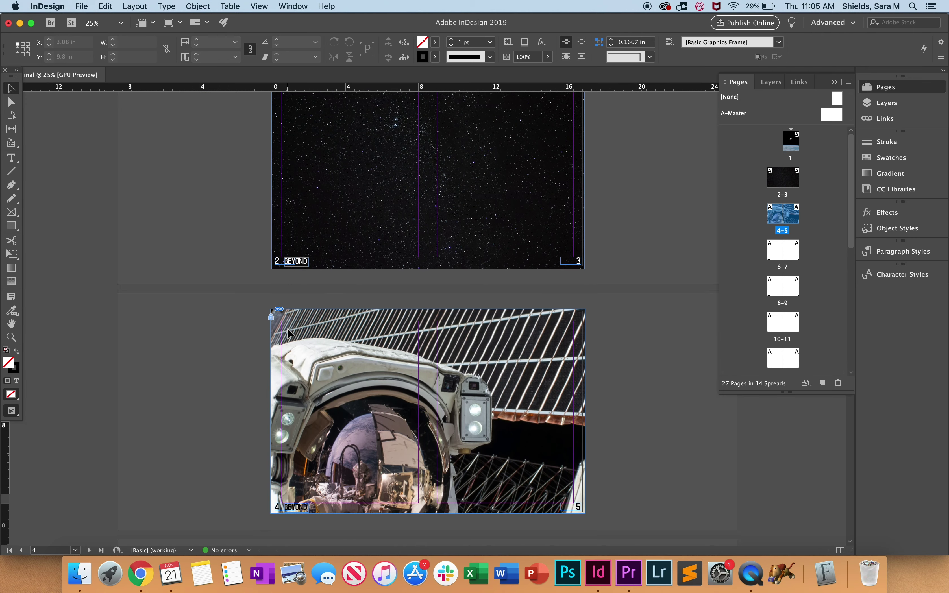
{"action": "scroll", "coordinate": [288, 329], "scroll_direction": "up", "scroll_amount": 4}
{"action": "scroll", "coordinate": [287, 329], "scroll_direction": "down", "scroll_amount": 5}
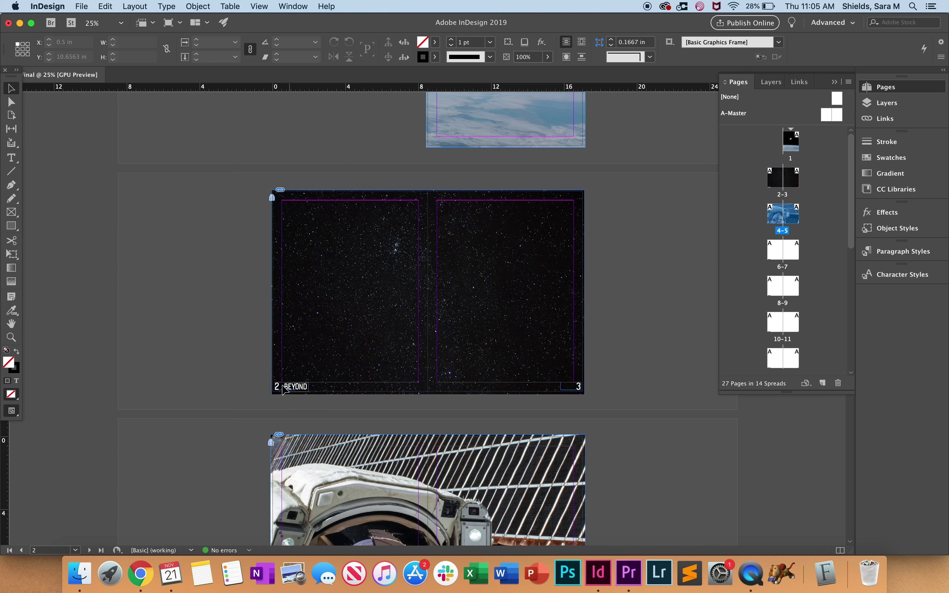
{"action": "left_click", "coordinate": [852, 82]}
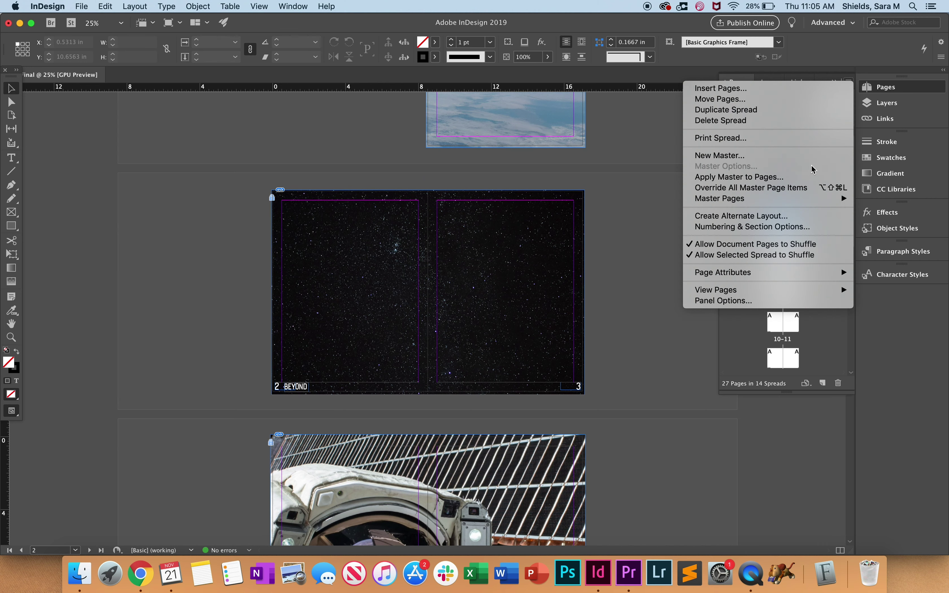
{"action": "left_click", "coordinate": [812, 189]}
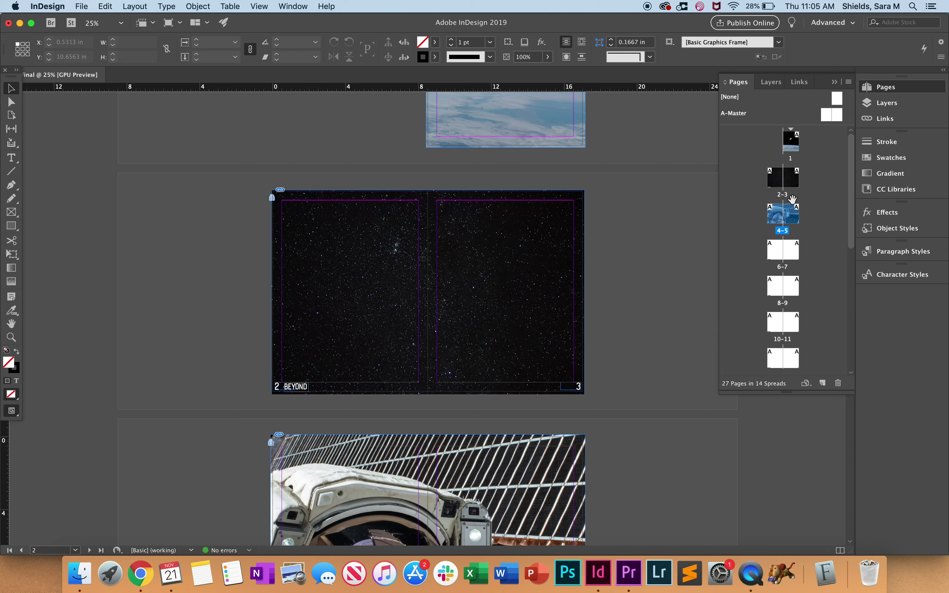